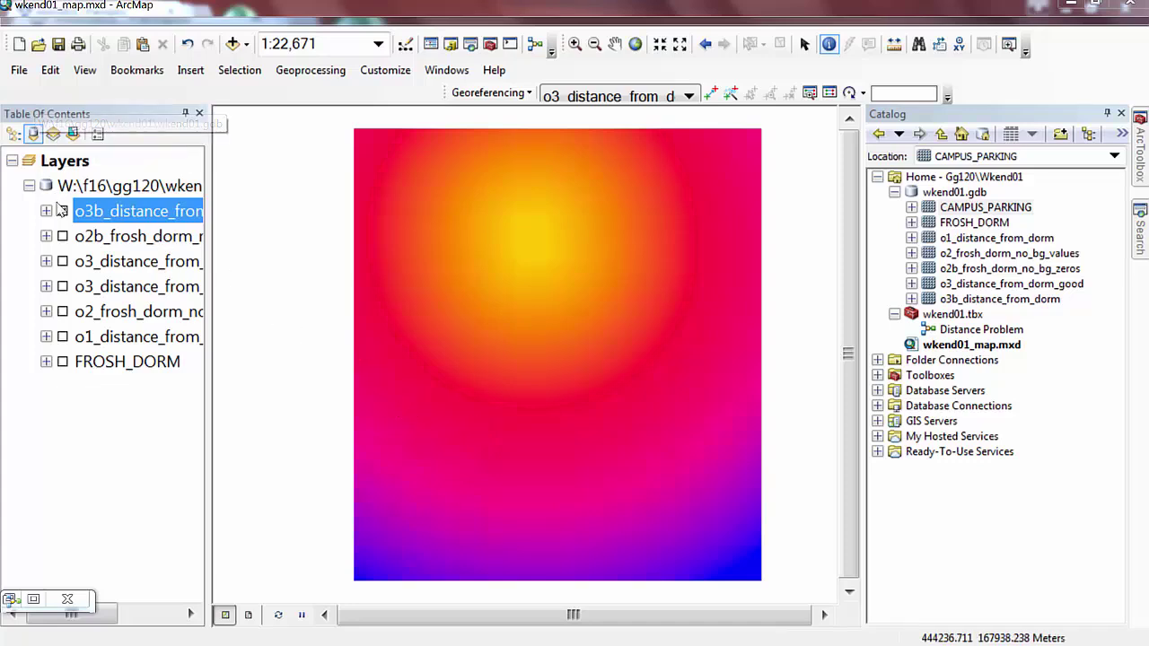
# Turn on the o3b_distance_from_dorm layer and list the Table of Contents by drawing order
pyautogui.click(62, 210)
pyautogui.click(46, 210)
pyautogui.click(46, 210)
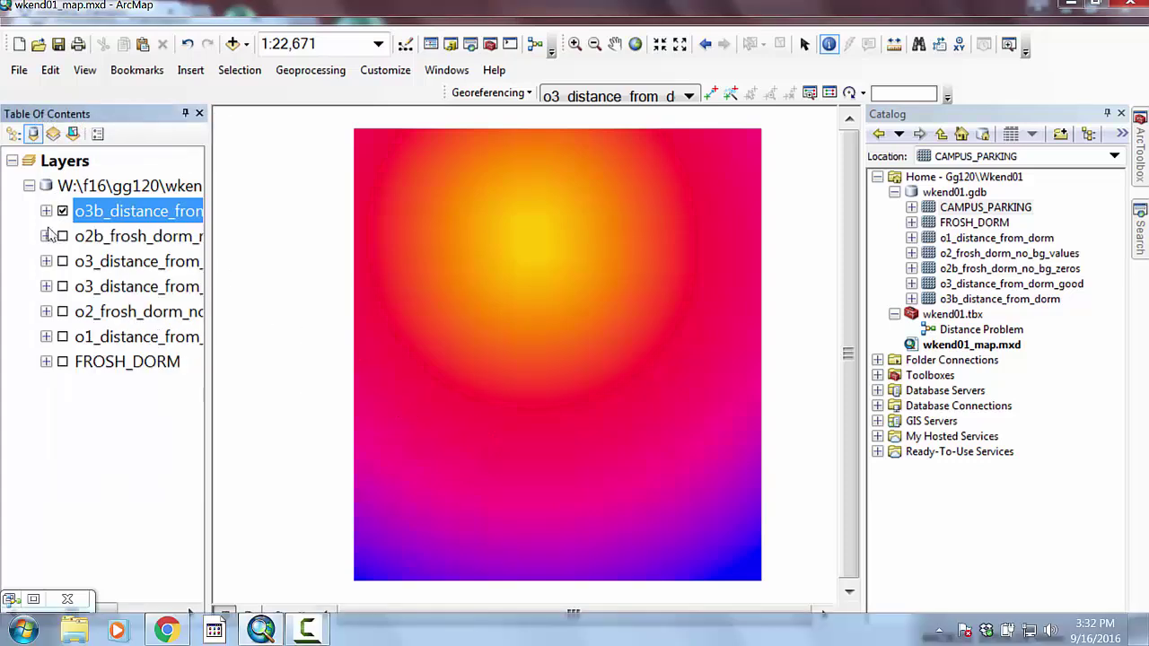
pyautogui.click(45, 235)
pyautogui.click(45, 235)
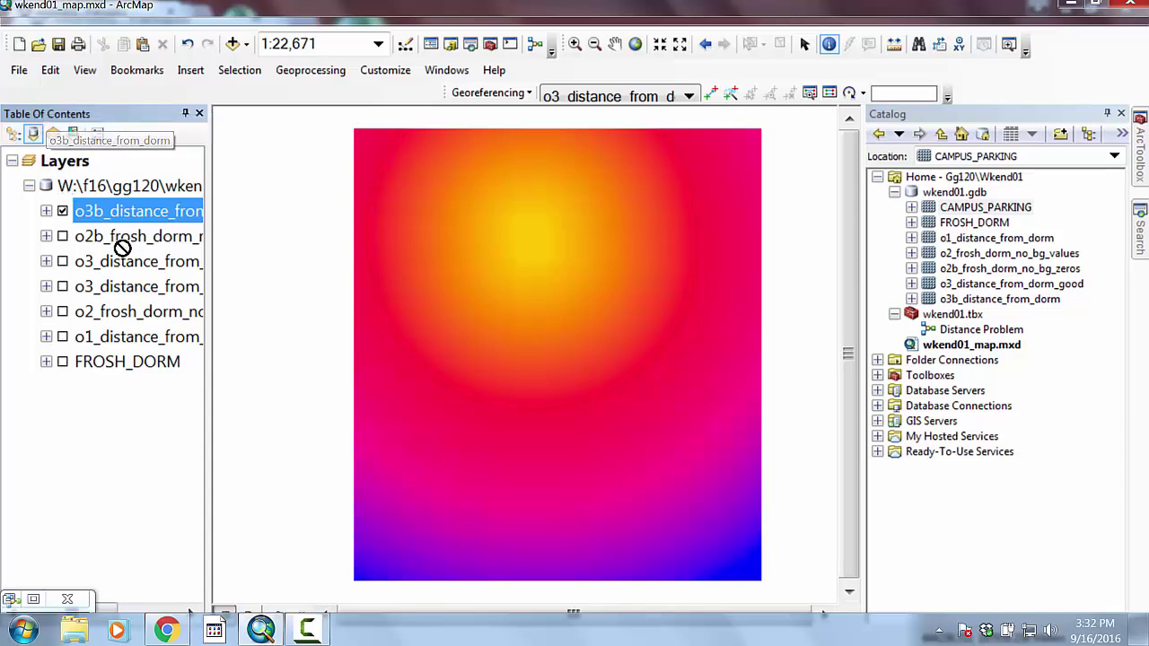
pyautogui.moveTo(120, 214)
pyautogui.mouseDown()
pyautogui.moveTo(113, 266)
pyautogui.moveTo(110, 193)
pyautogui.moveTo(106, 212)
pyautogui.mouseUp()
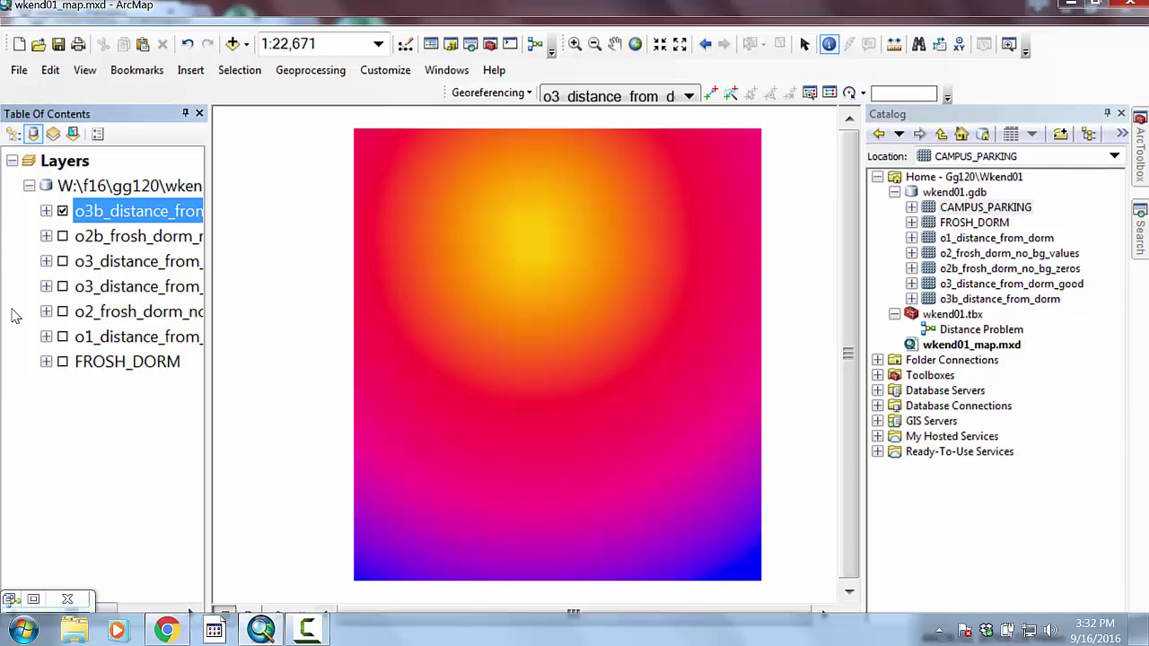
pyautogui.click(14, 134)
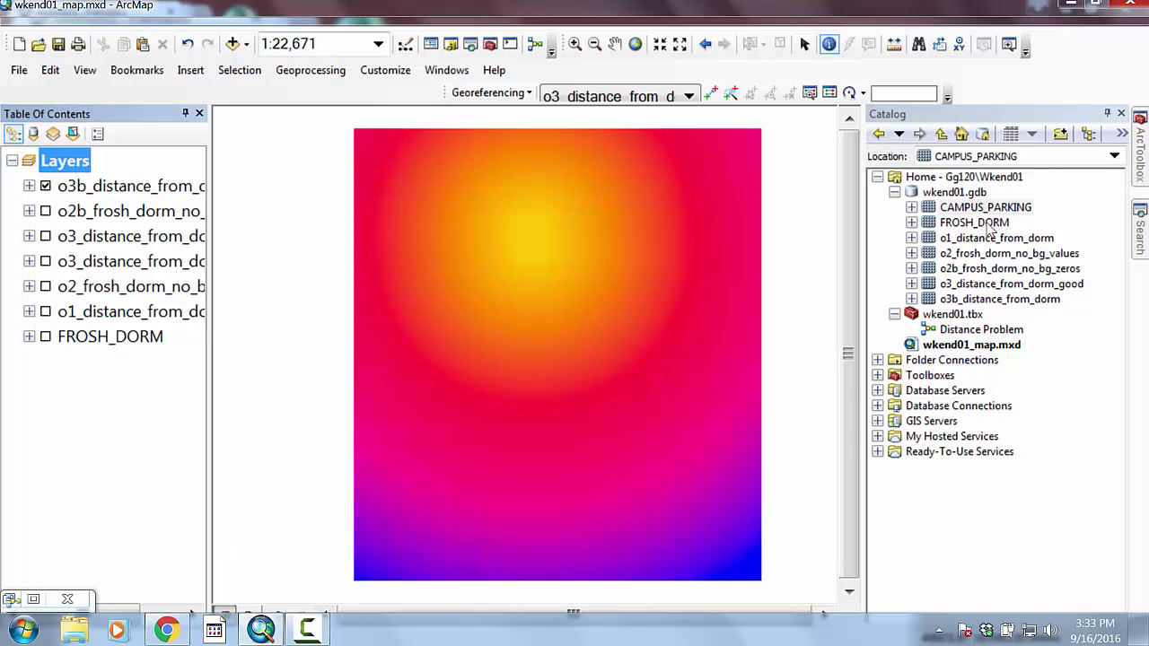
# Add the CAMPUS_PARKING raster from the Catalog window to the map
pyautogui.moveTo(983, 207); pyautogui.dragTo(543, 254)
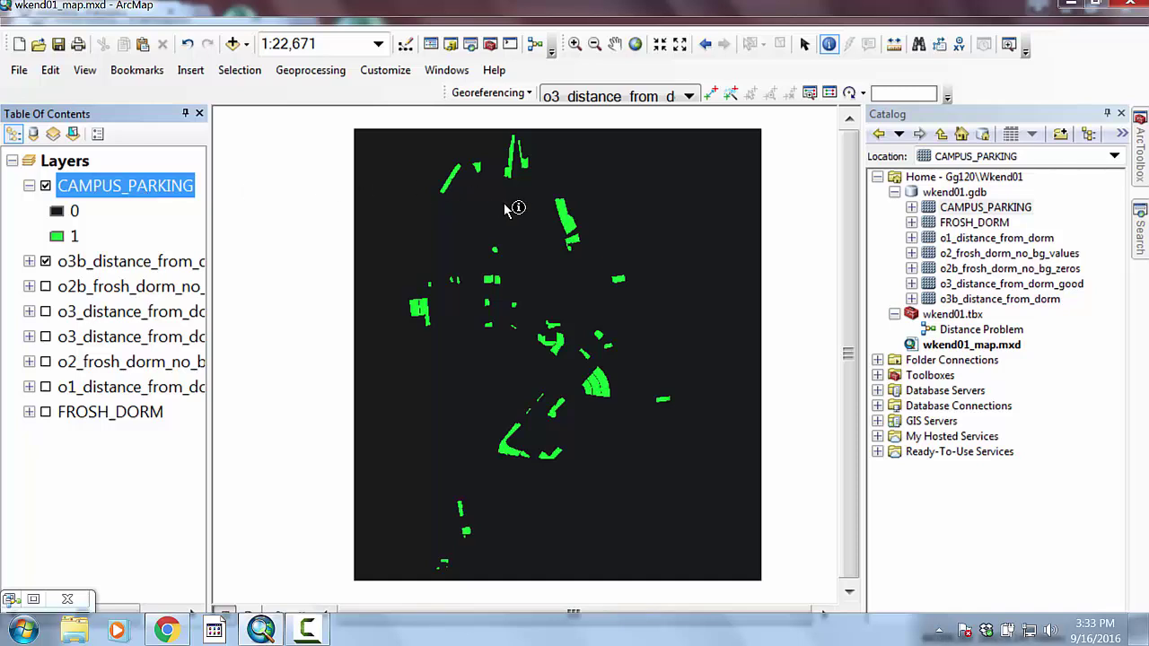
# Add the Region Group tool from the search results into the Distance Problem model
pyautogui.click(1140, 224)
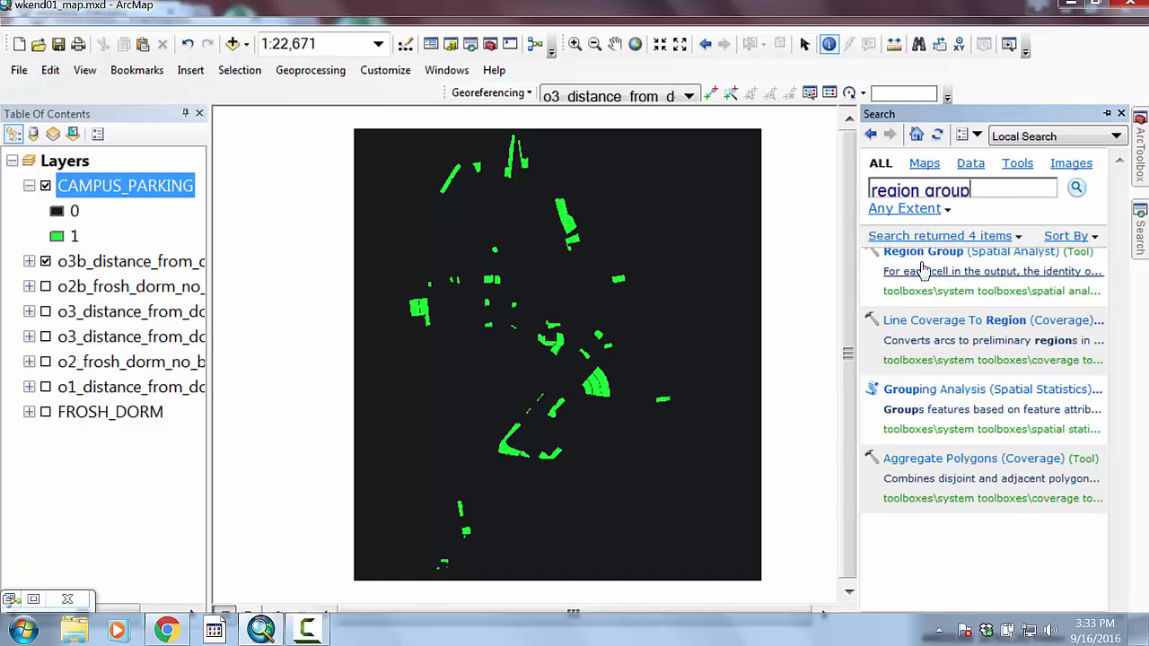
pyautogui.click(34, 598)
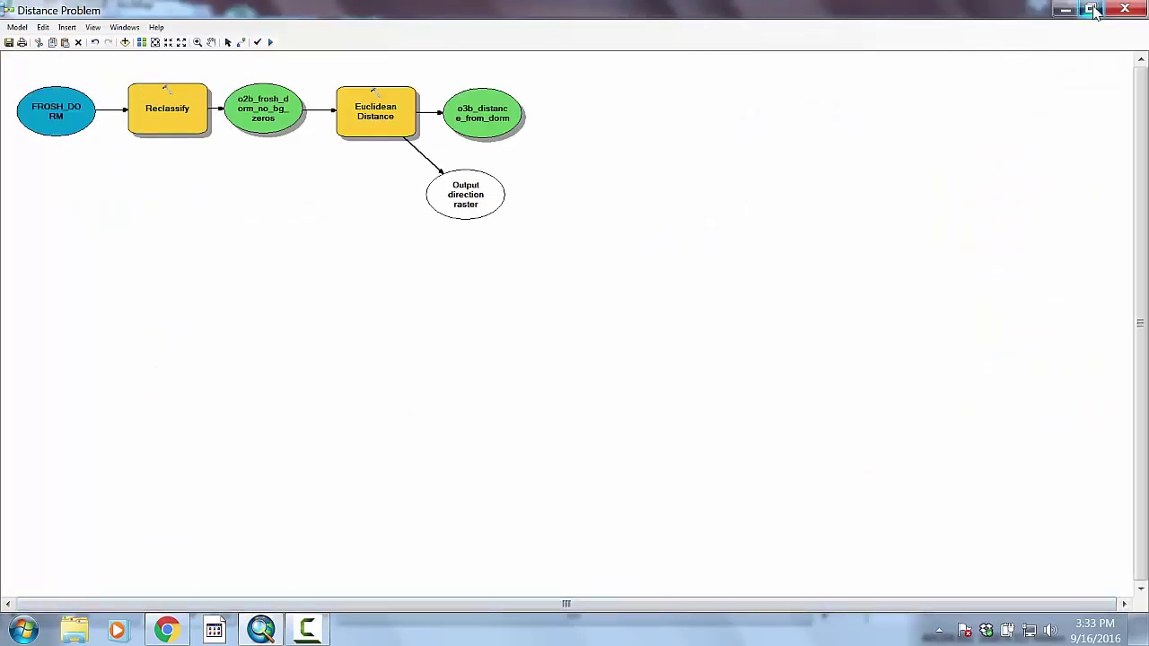
pyautogui.click(1090, 9)
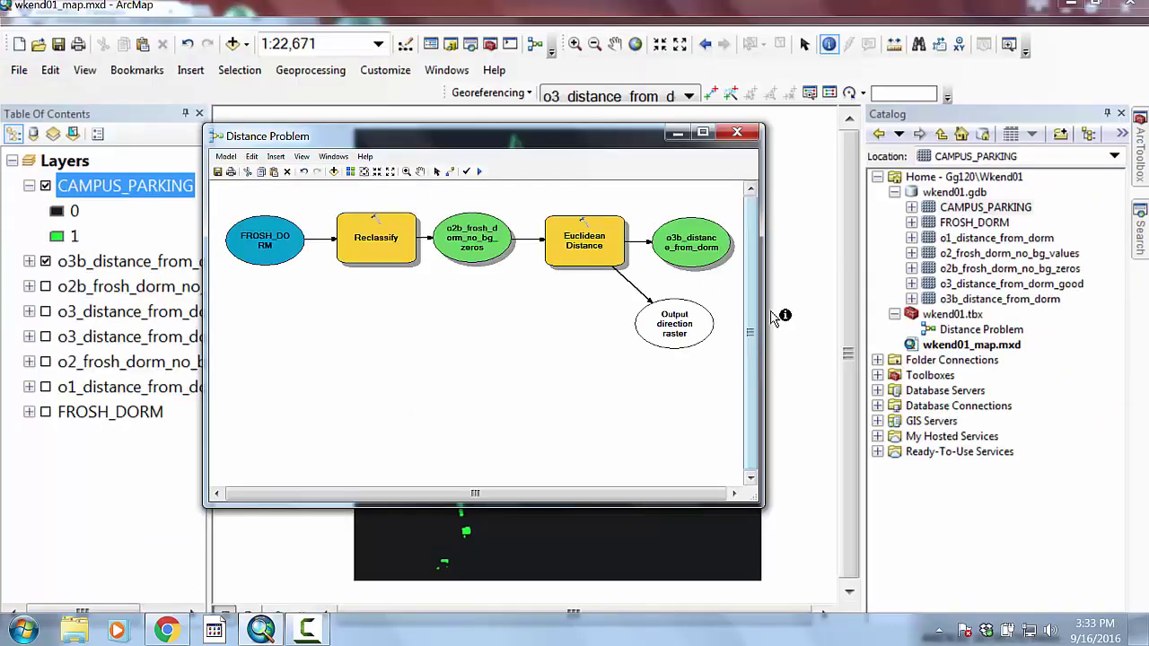
pyautogui.click(1142, 232)
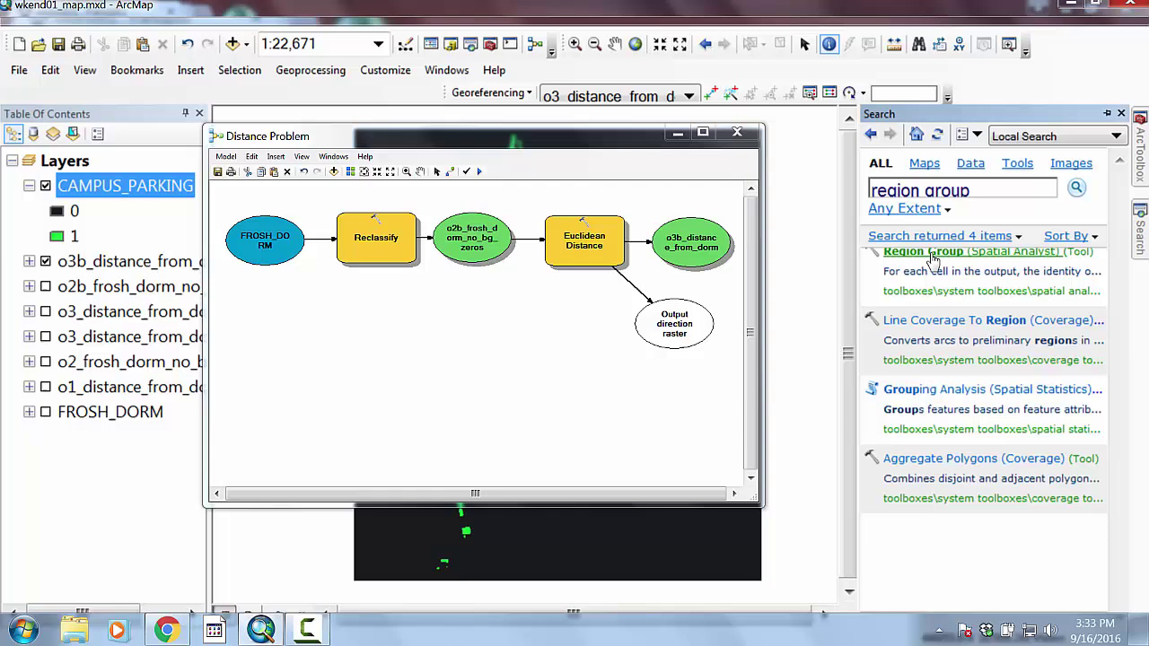
pyautogui.moveTo(934, 259); pyautogui.dragTo(390, 384)
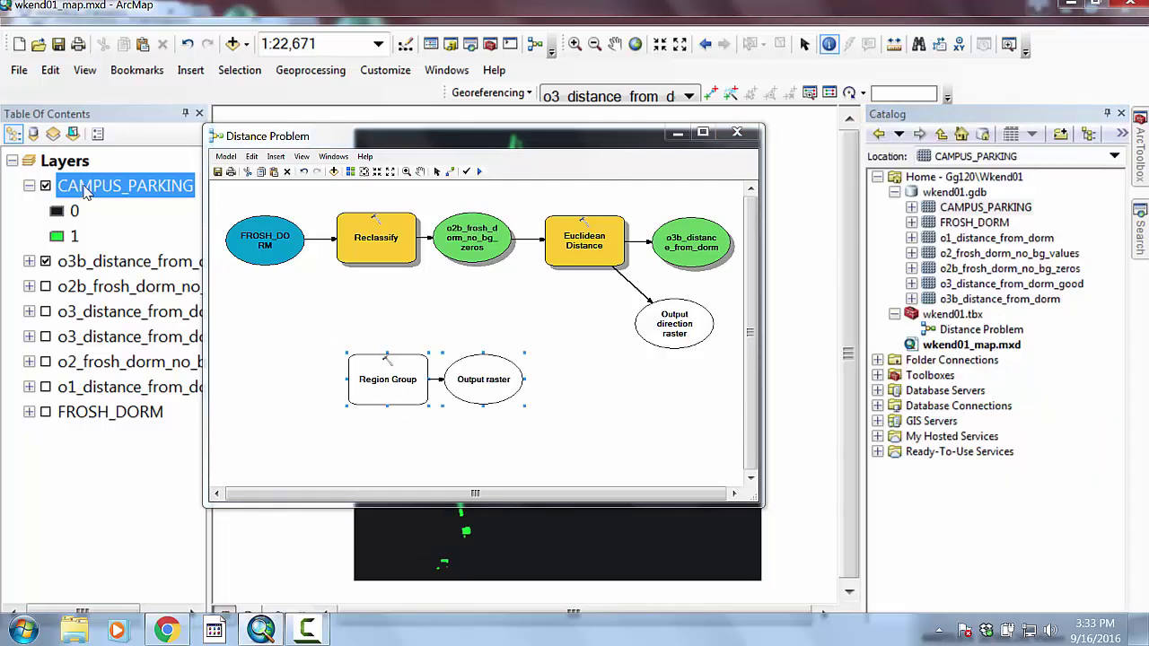
# Add CAMPUS_PARKING to the model and connect it as Region Group's input raster
pyautogui.moveTo(87, 193); pyautogui.dragTo(272, 381)
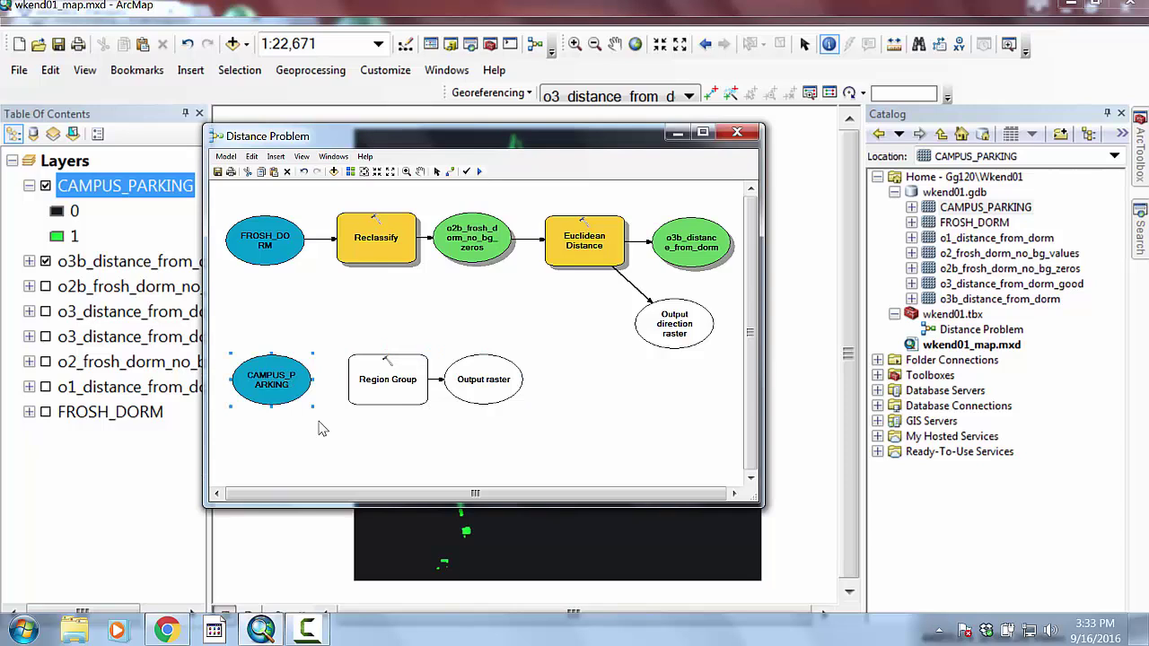
pyautogui.click(450, 172)
pyautogui.moveTo(299, 385); pyautogui.dragTo(391, 395)
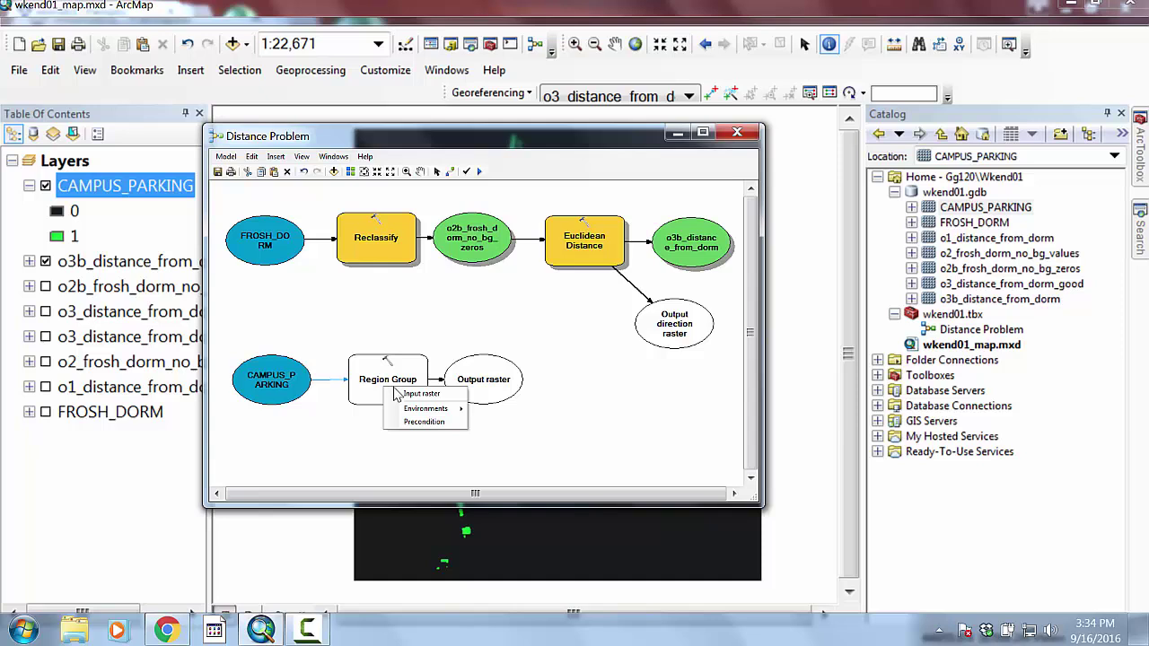
pyautogui.click(398, 394)
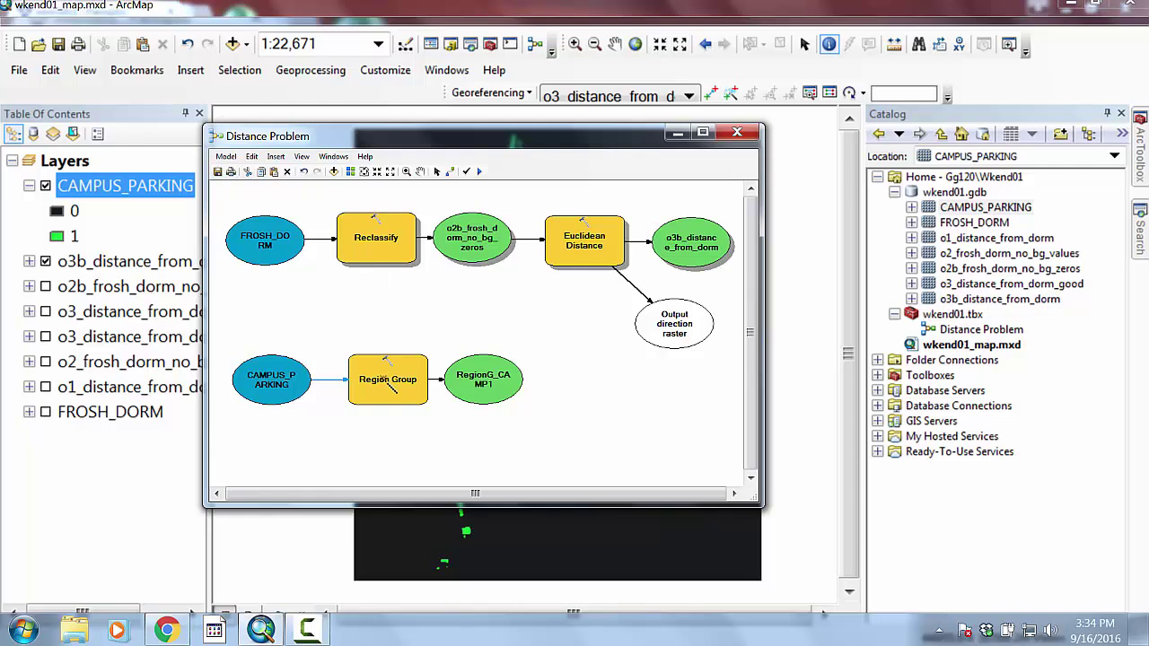
# Set the Region Group output raster to o4_parking_lots_as_objects in wkend01.gdb
pyautogui.doubleClick(388, 381)
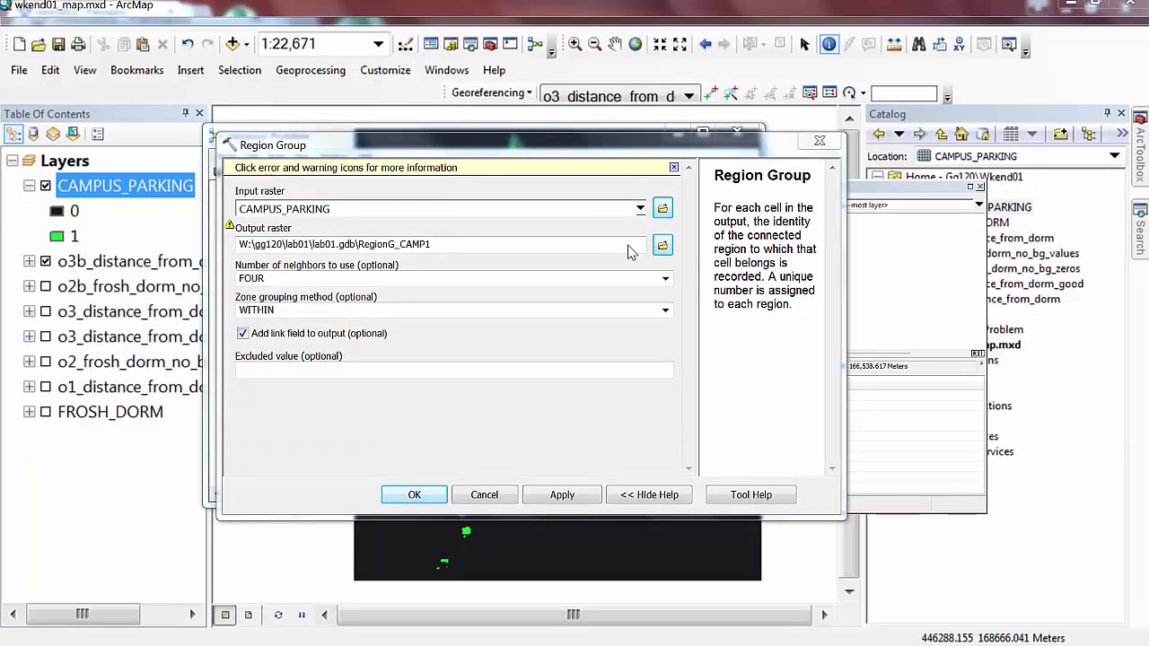
pyautogui.click(663, 245)
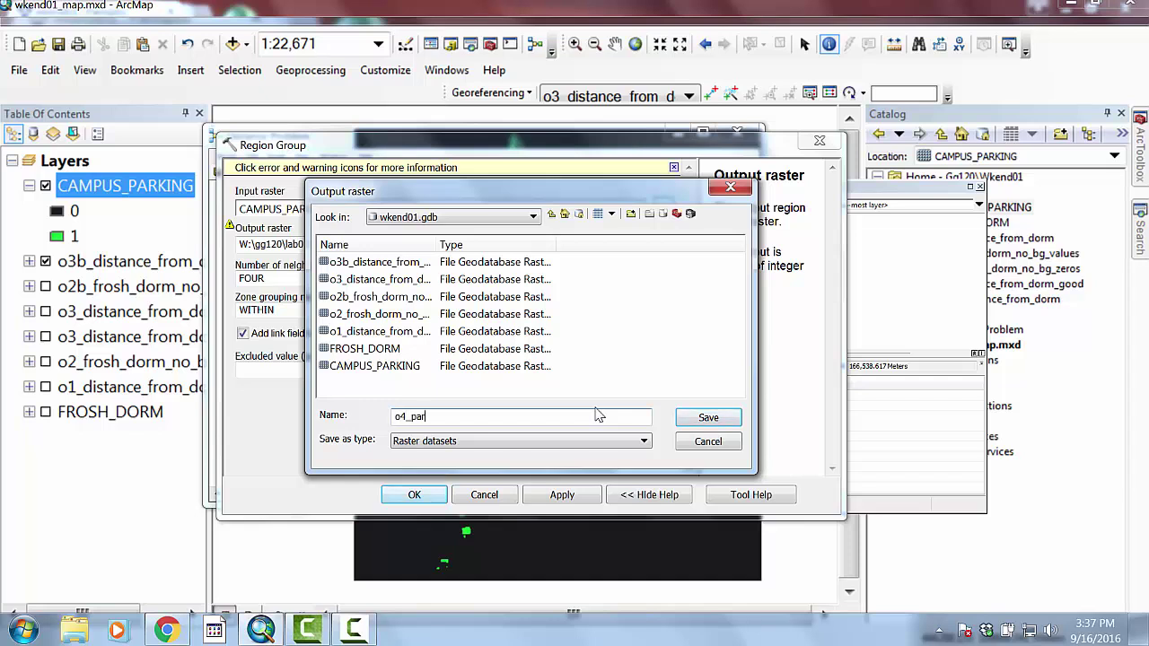
pyautogui.write('o4_parking_lots_as_objects')
pyautogui.click(683, 422)
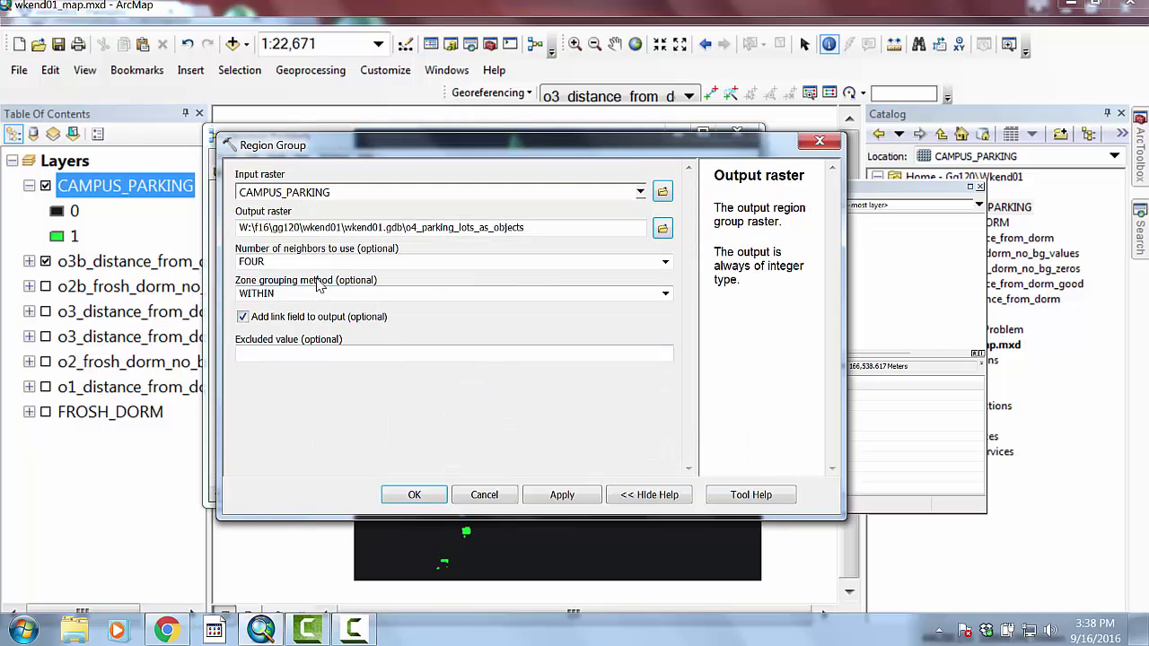
# Review the Number of neighbors help and choices, keeping FOUR as the neighbour count
pyautogui.click(290, 263)
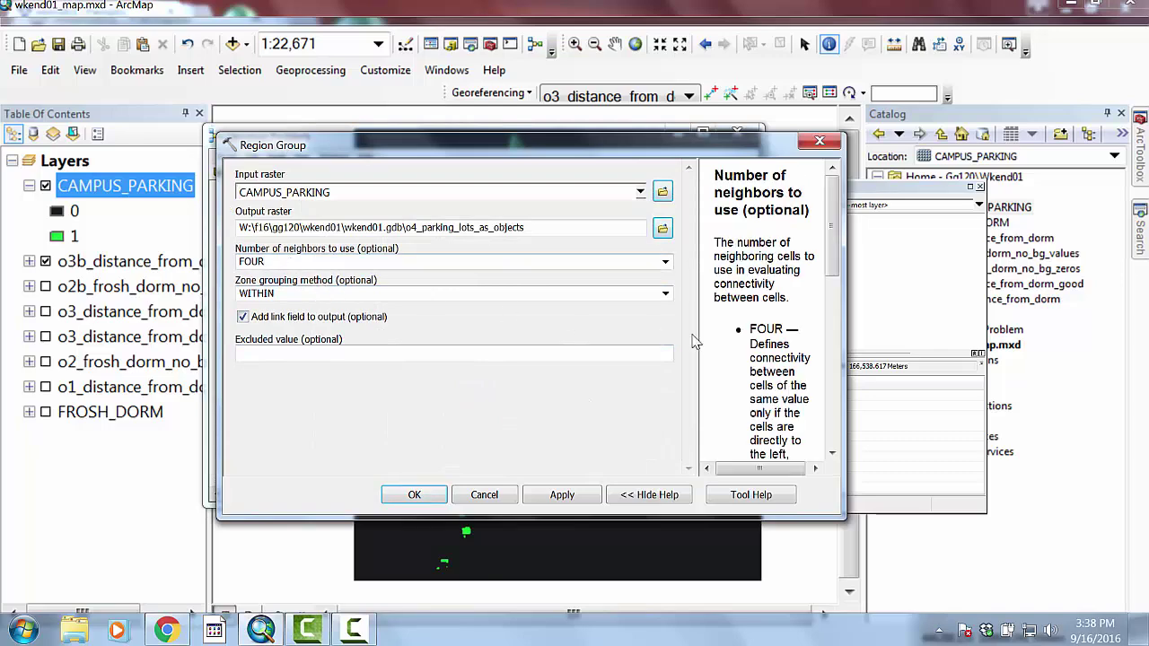
pyautogui.moveTo(833, 267)
pyautogui.mouseDown()
pyautogui.moveTo(835, 301)
pyautogui.moveTo(834, 264)
pyautogui.mouseUp()
pyautogui.click(665, 263)
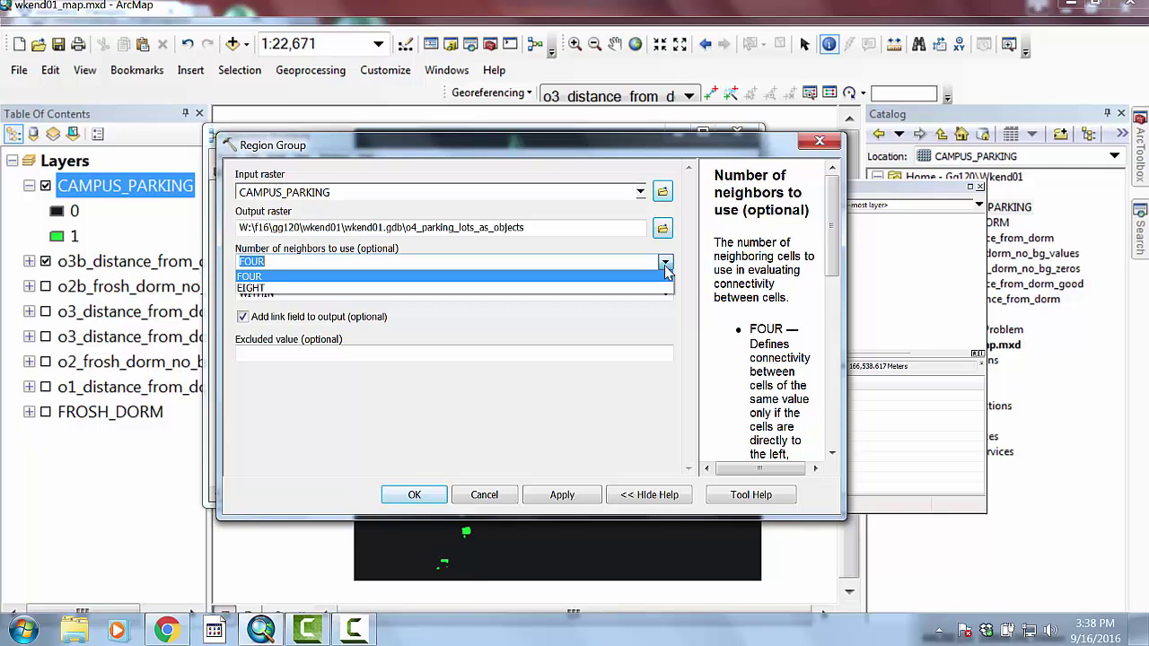
pyautogui.click(323, 276)
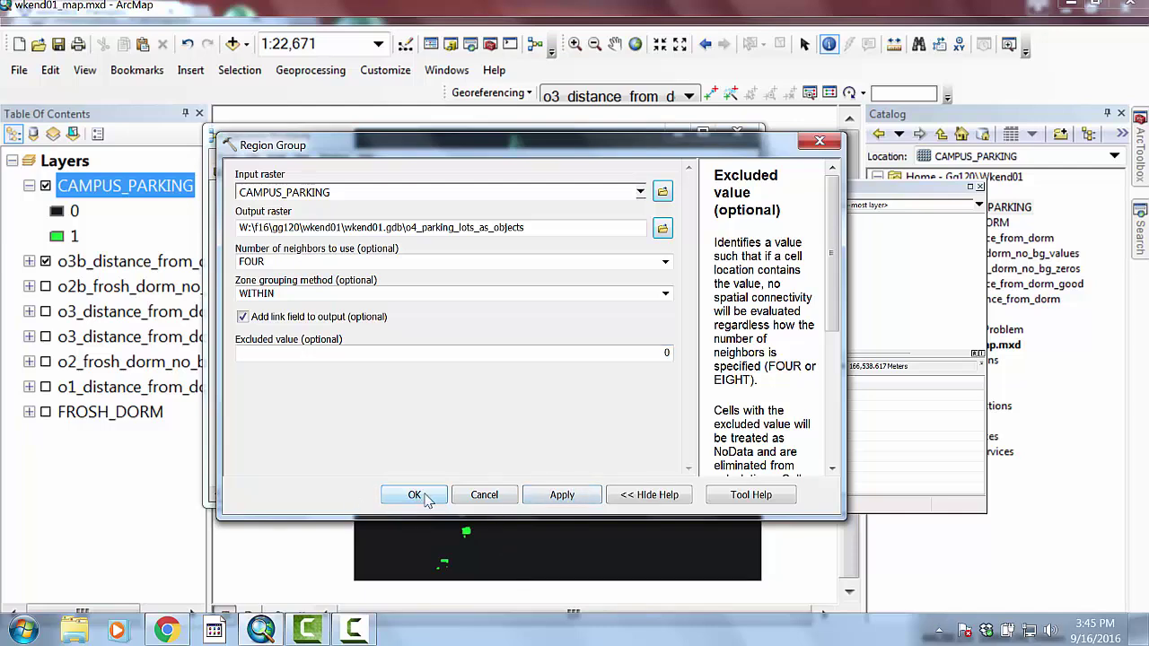
# Confirm the Region Group settings, run the process and close the completed run report
pyautogui.click(415, 496)
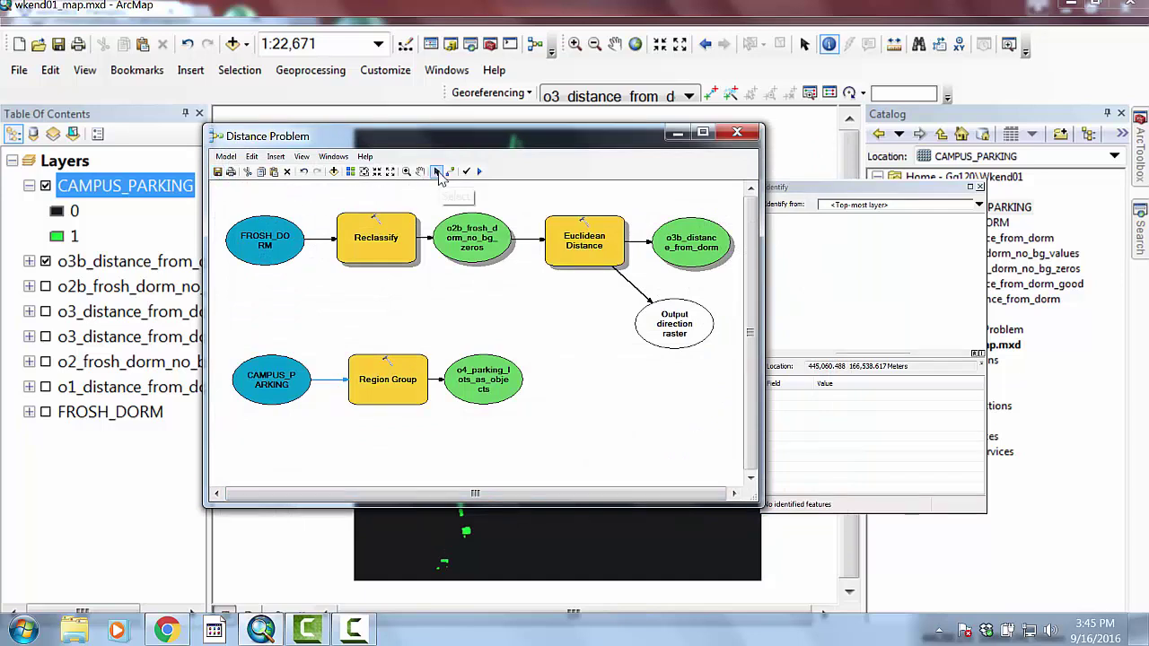
pyautogui.rightClick(387, 372)
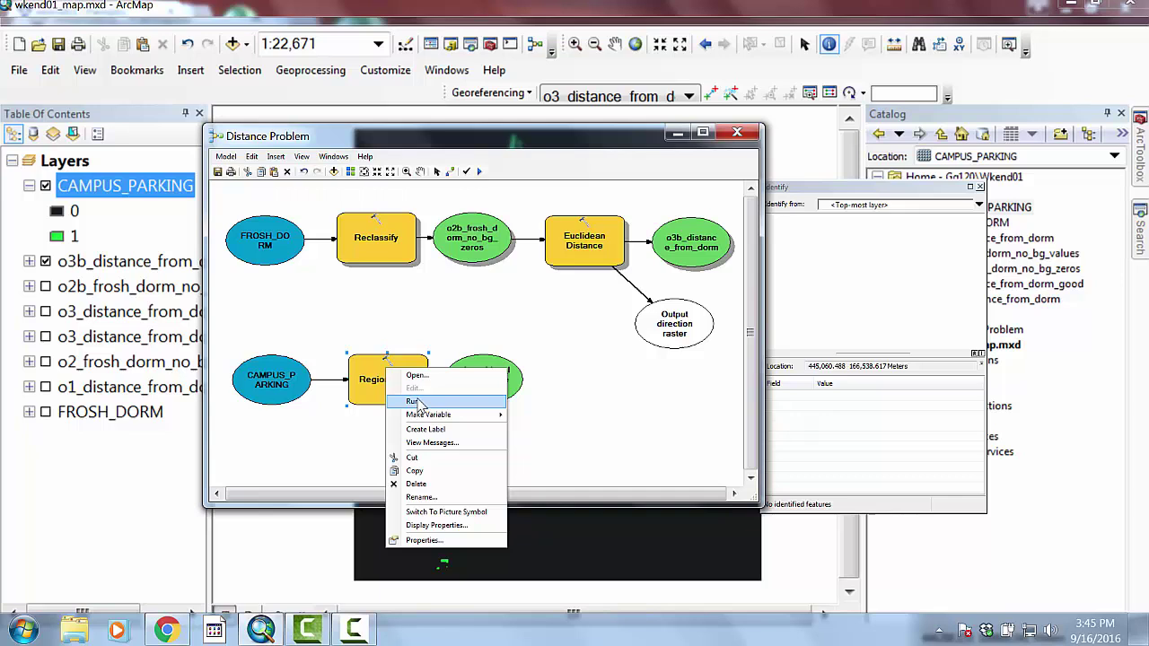
pyautogui.click(413, 401)
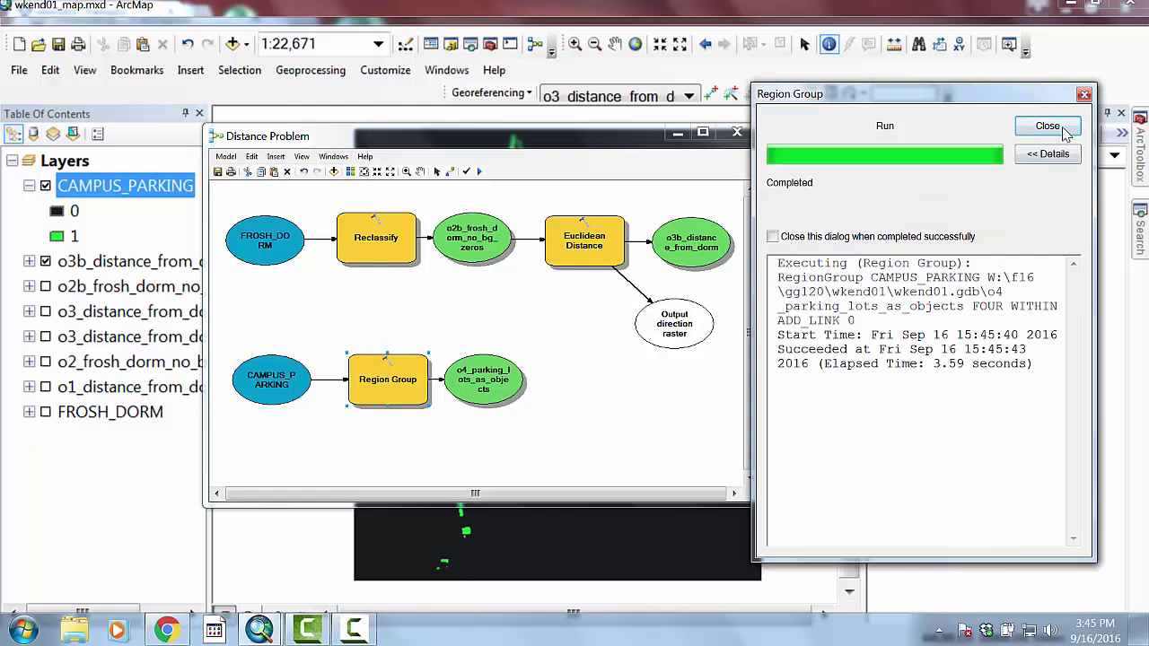
pyautogui.click(1048, 125)
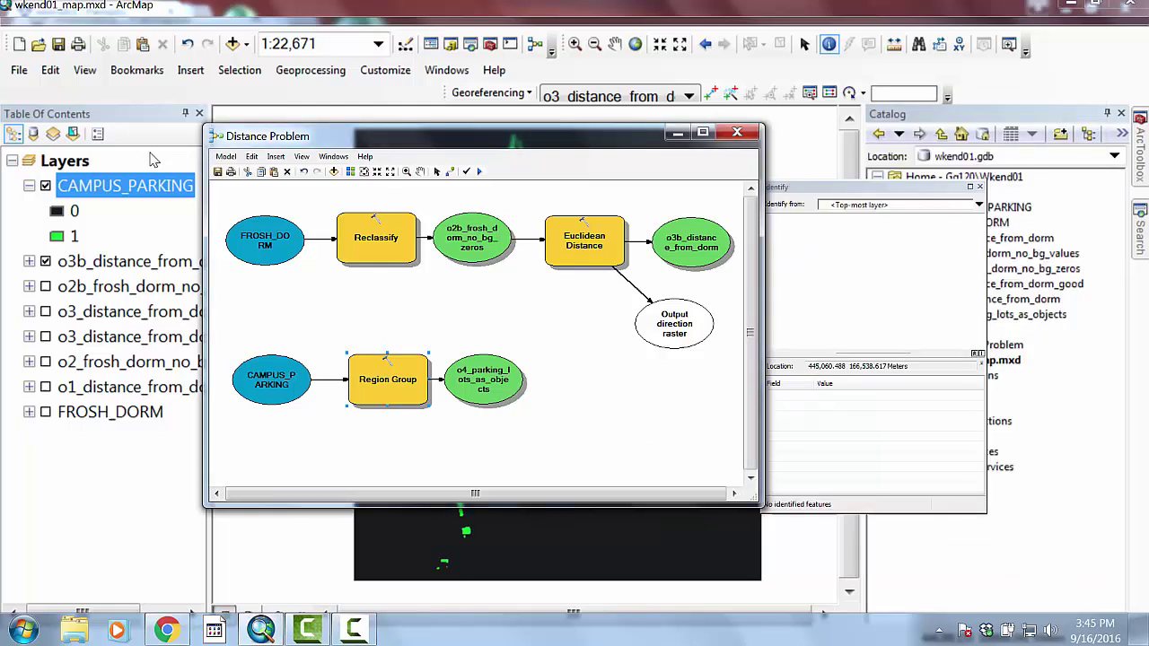
pyautogui.click(679, 134)
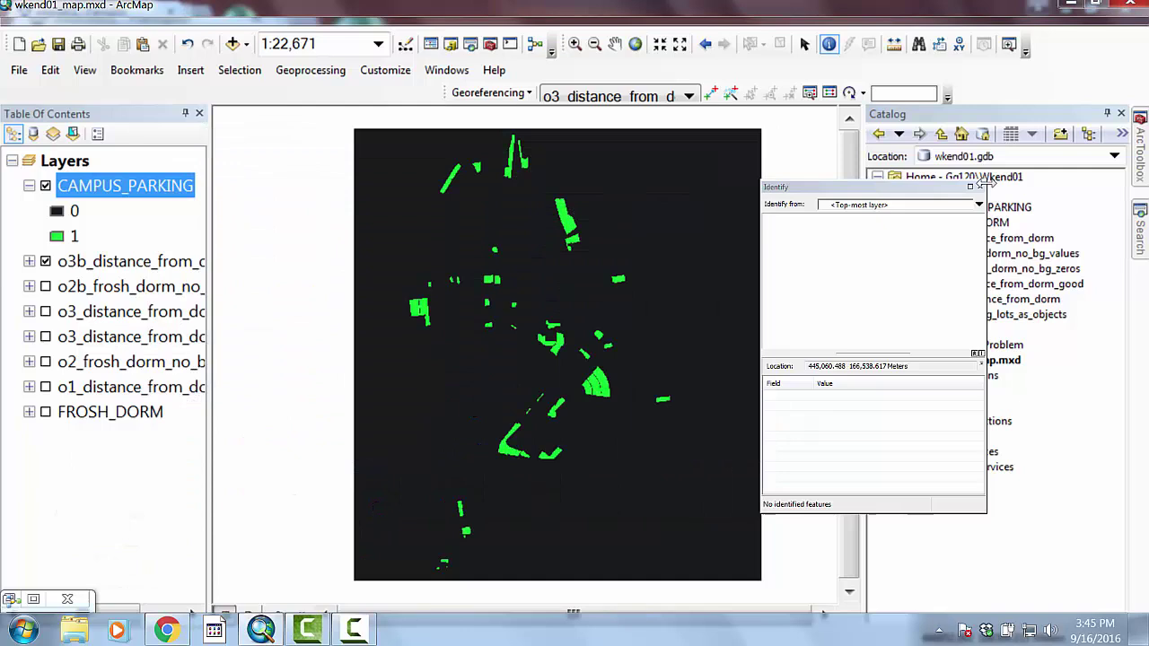
# Refresh wkend01.gdb and add the o4_parking_lots_as_objects raster to the map
pyautogui.click(978, 185)
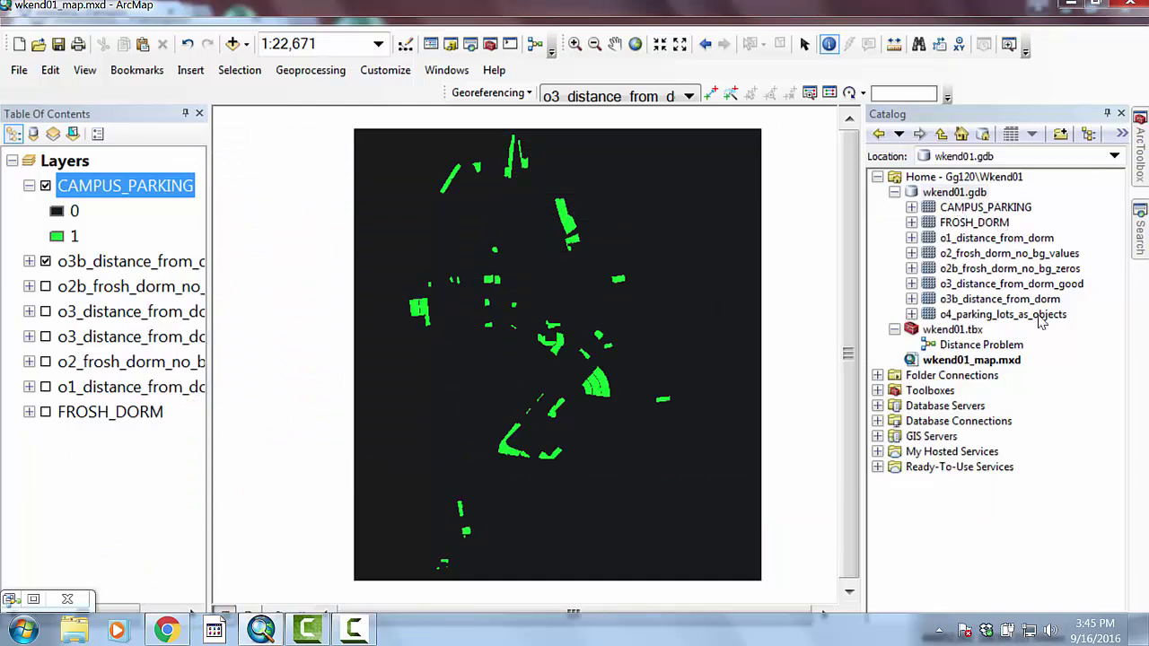
pyautogui.rightClick(955, 192)
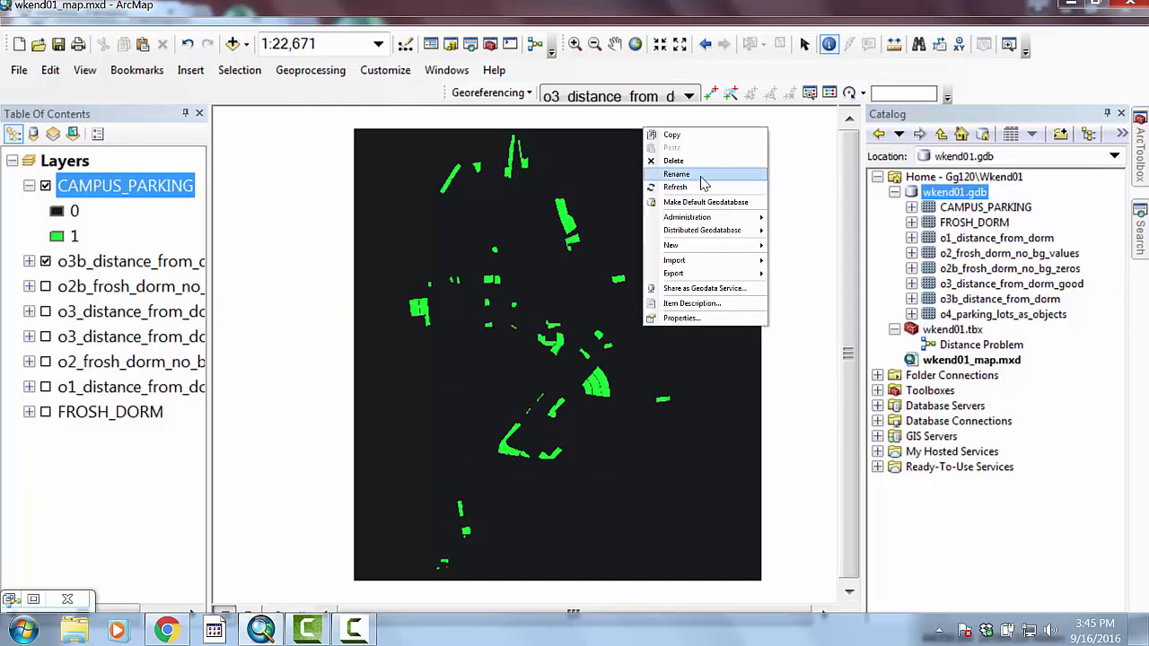
pyautogui.click(1038, 329)
pyautogui.moveTo(999, 312); pyautogui.dragTo(393, 218)
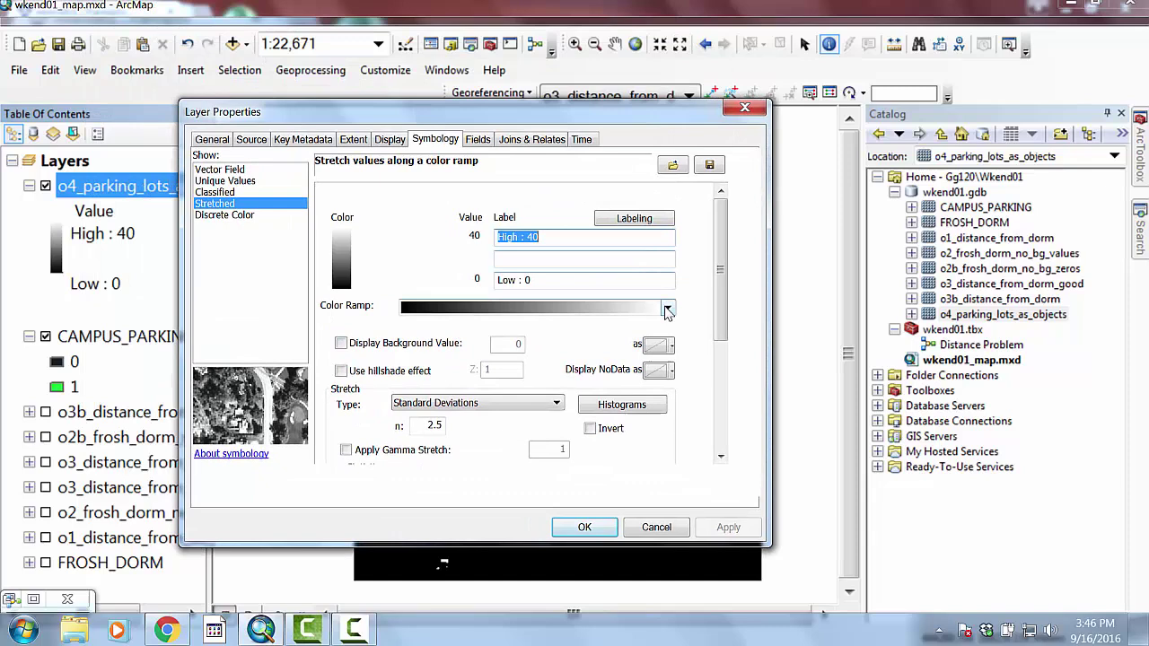
# Apply the full rainbow colour ramp to the o4_parking_lots_as_objects stretched symbology
pyautogui.click(666, 307)
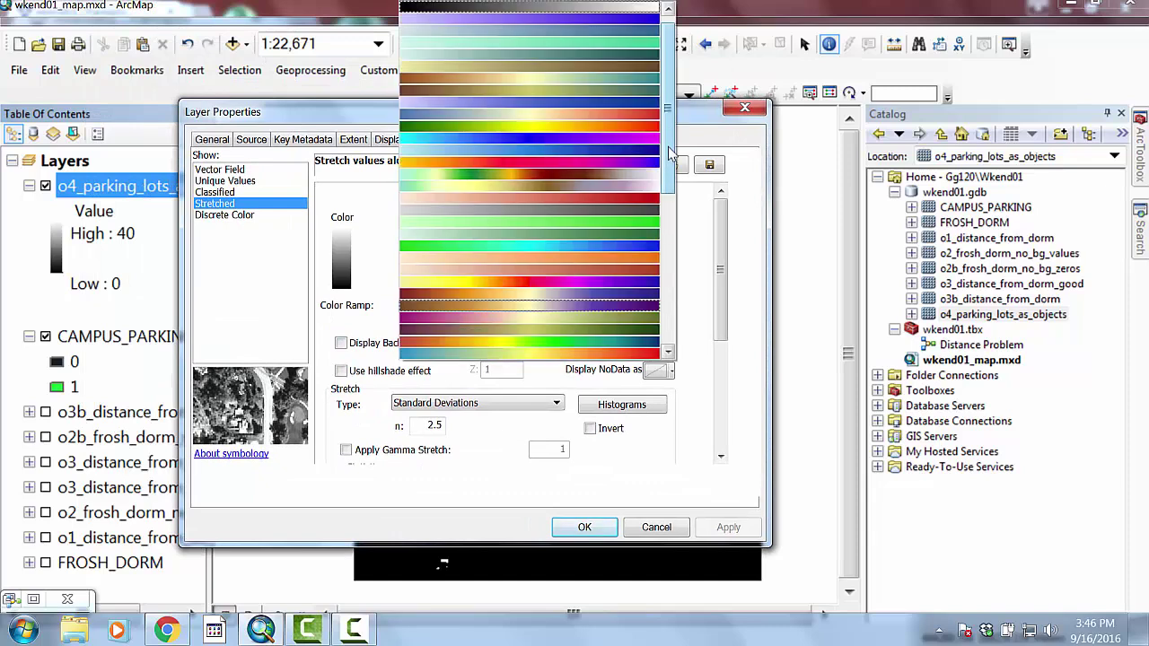
pyautogui.moveTo(671, 148); pyautogui.dragTo(672, 89)
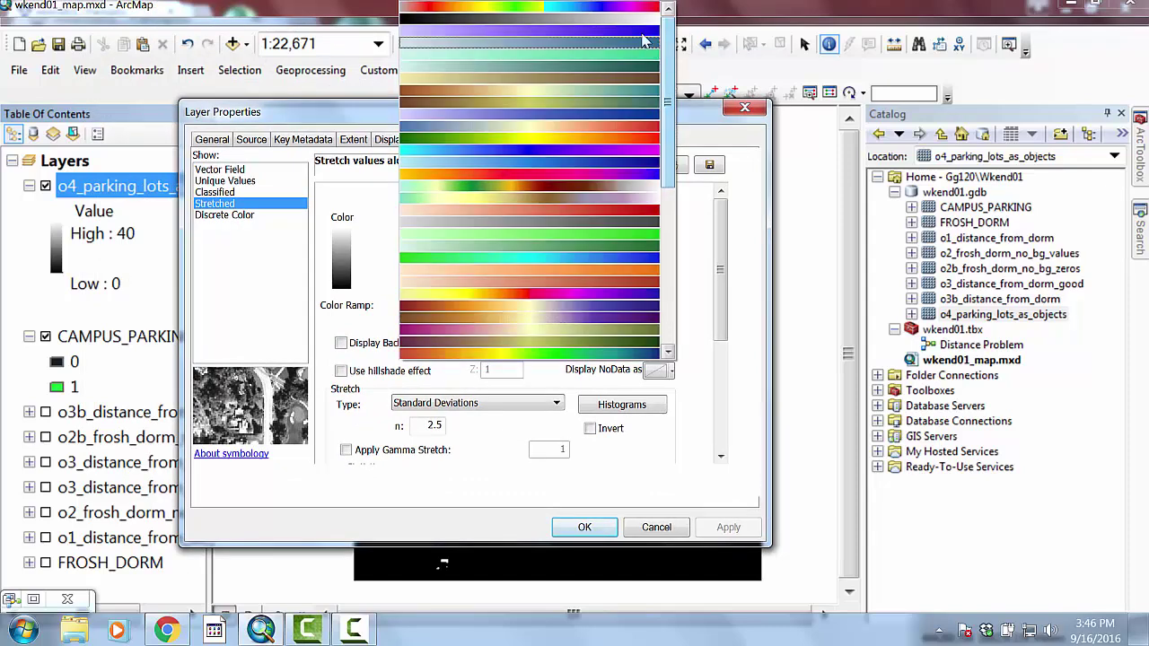
pyautogui.click(530, 10)
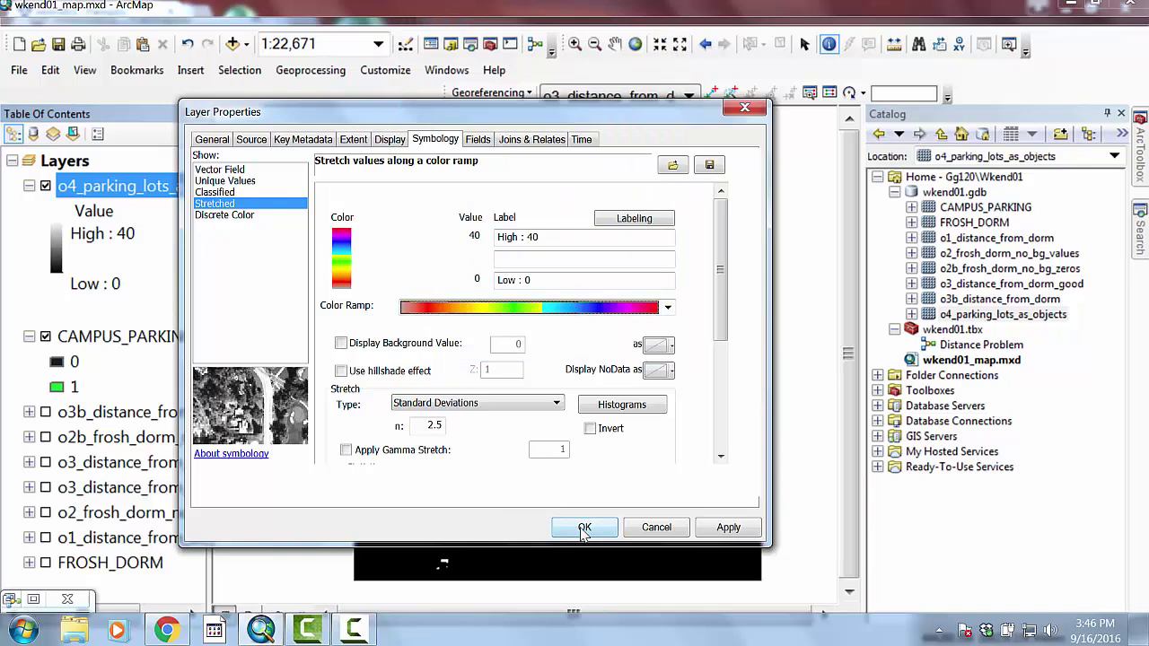
pyautogui.click(727, 529)
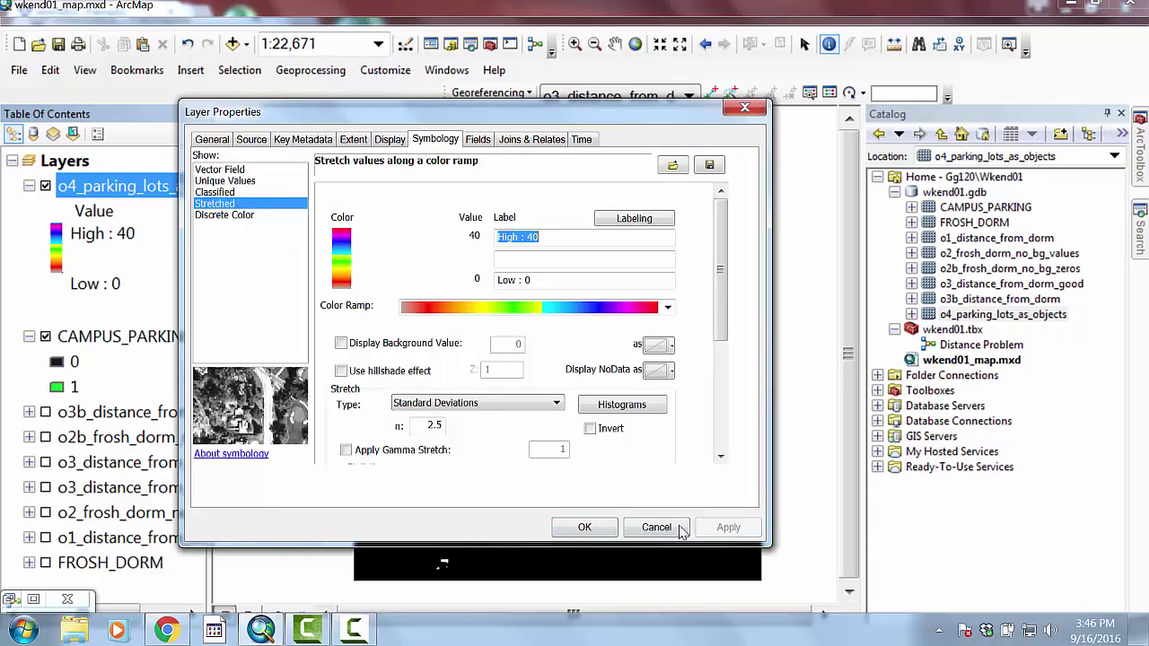
pyautogui.click(584, 528)
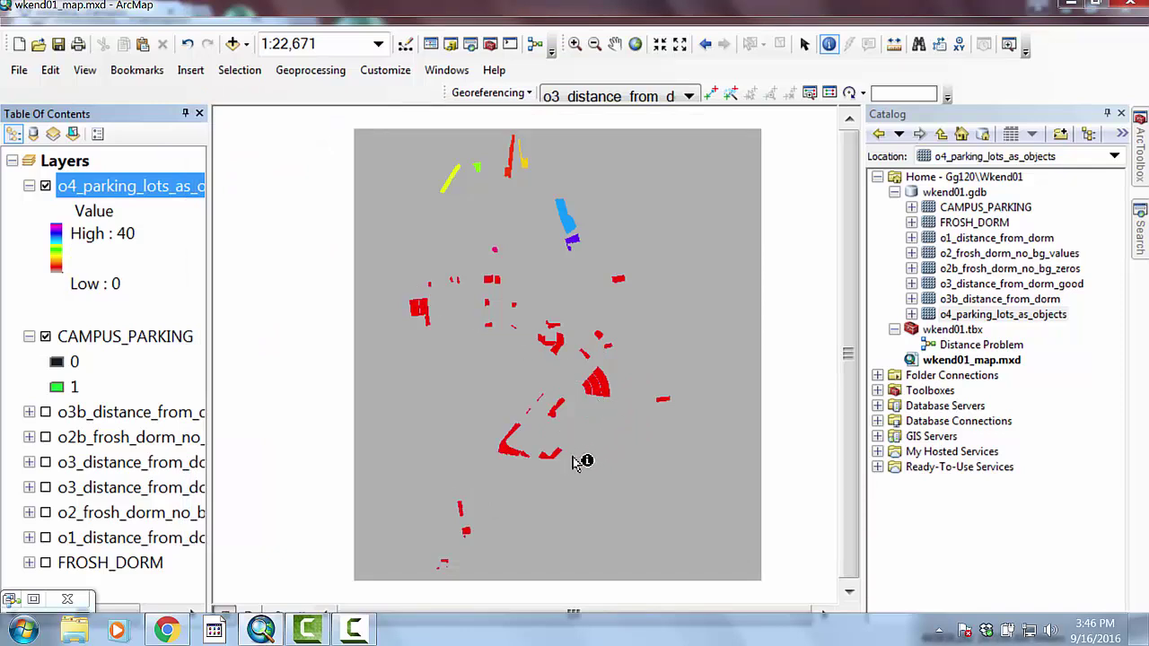
# Identify several parking lots, reading their region values 2, 3 and 4
pyautogui.click(597, 383)
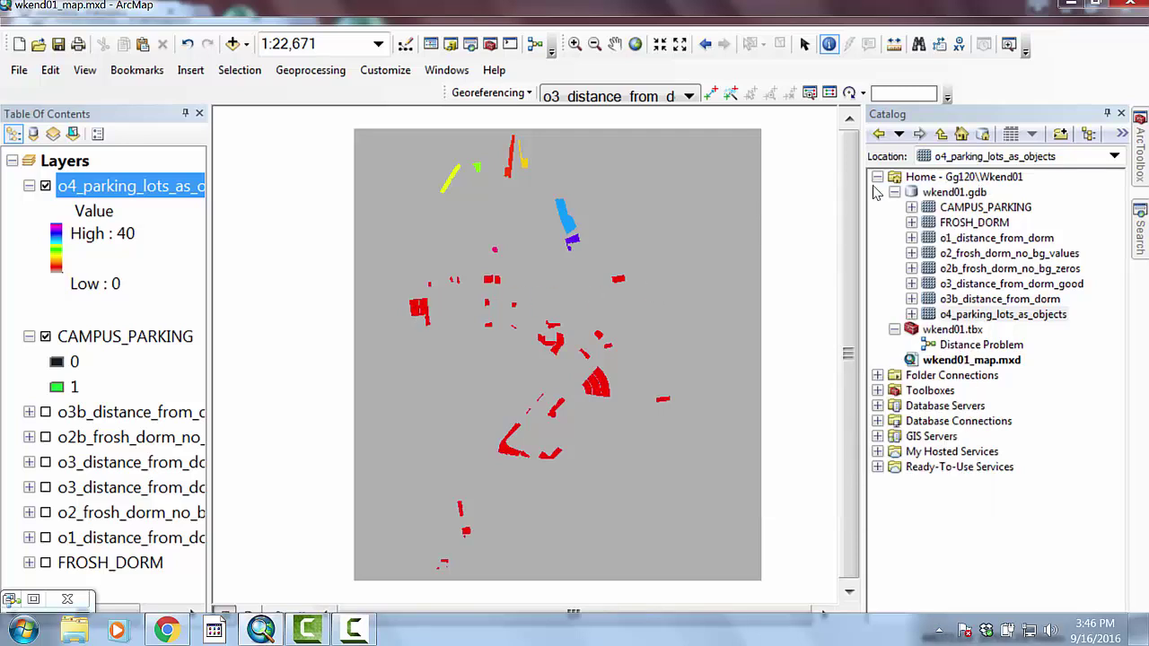
pyautogui.click(981, 187)
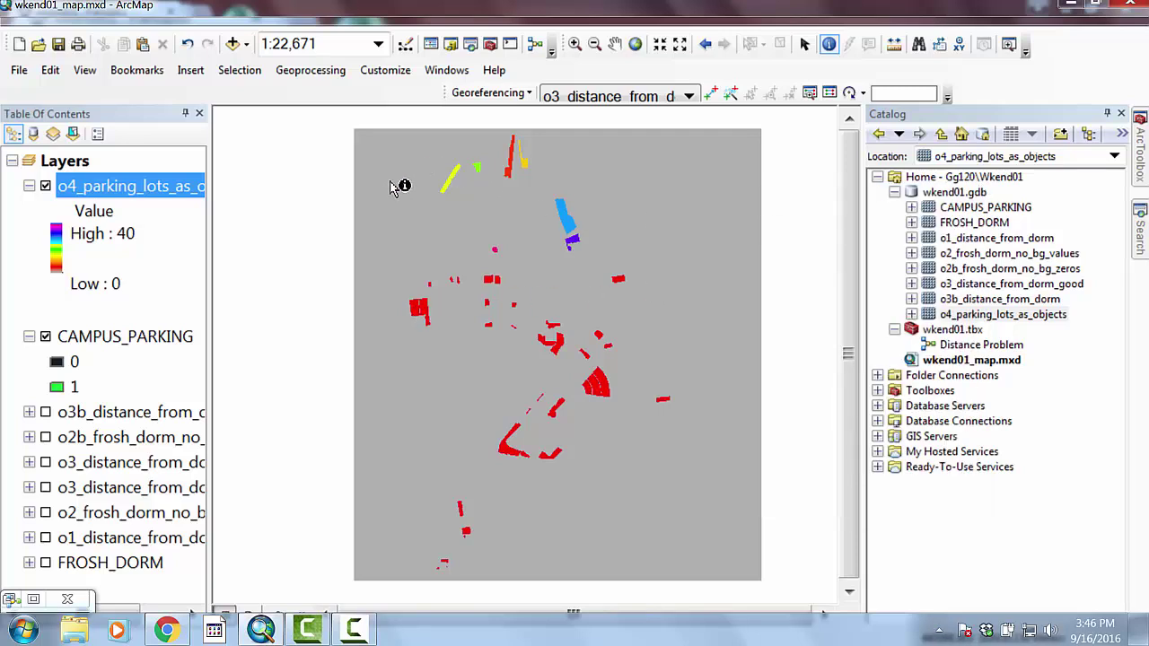
pyautogui.click(511, 167)
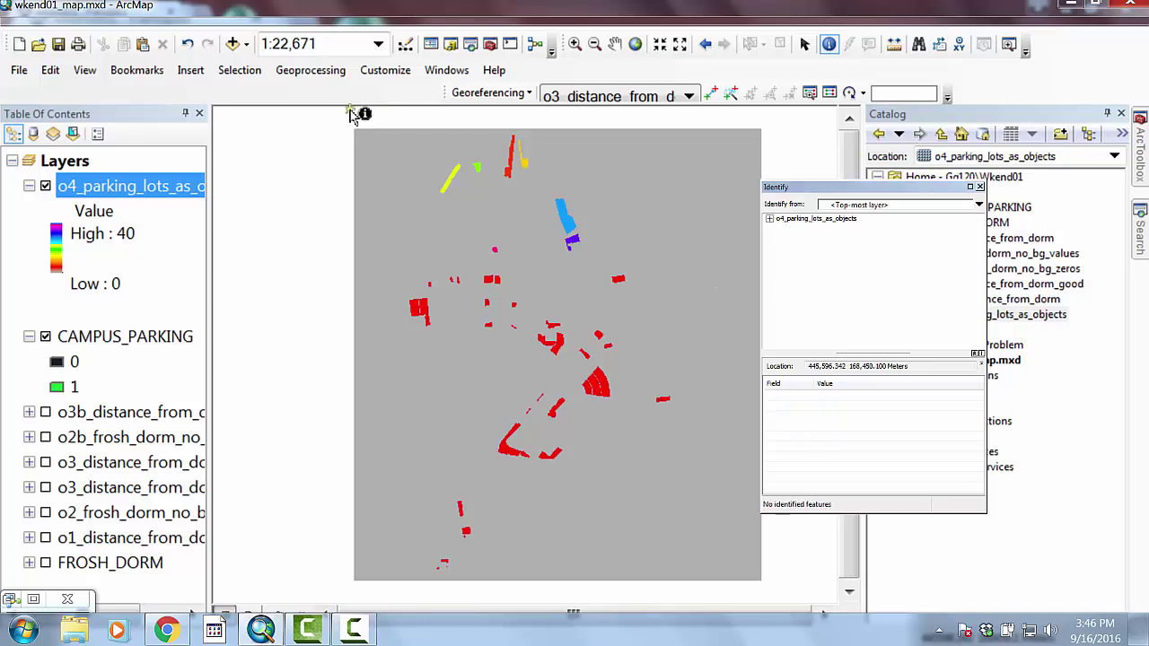
pyautogui.click(524, 162)
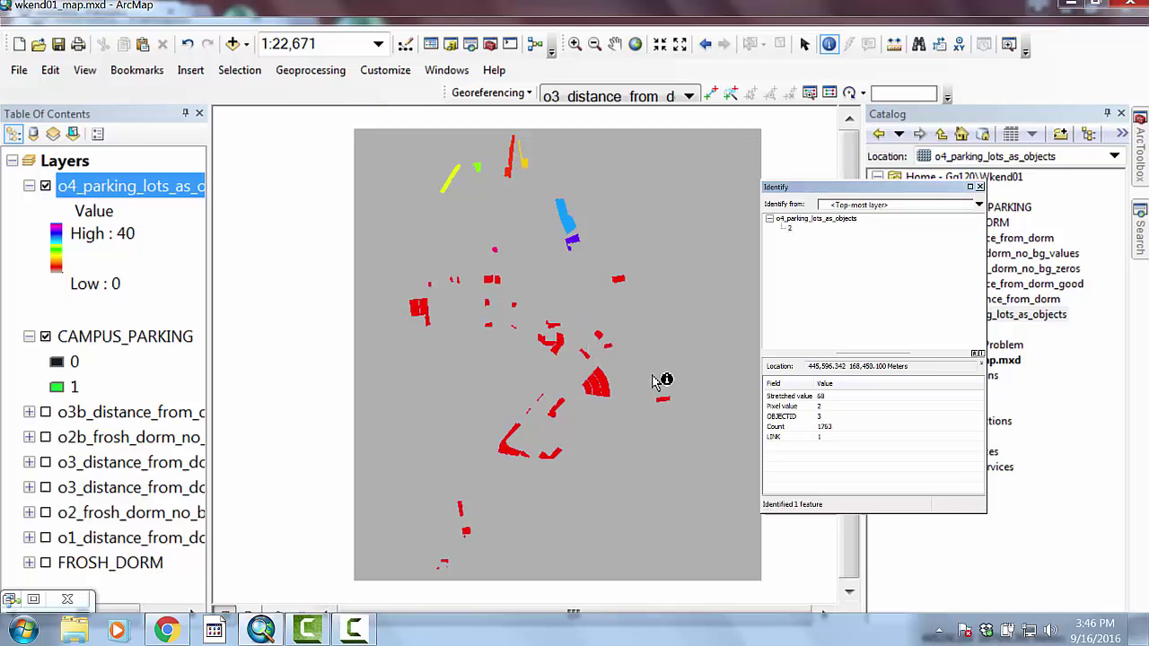
pyautogui.click(476, 171)
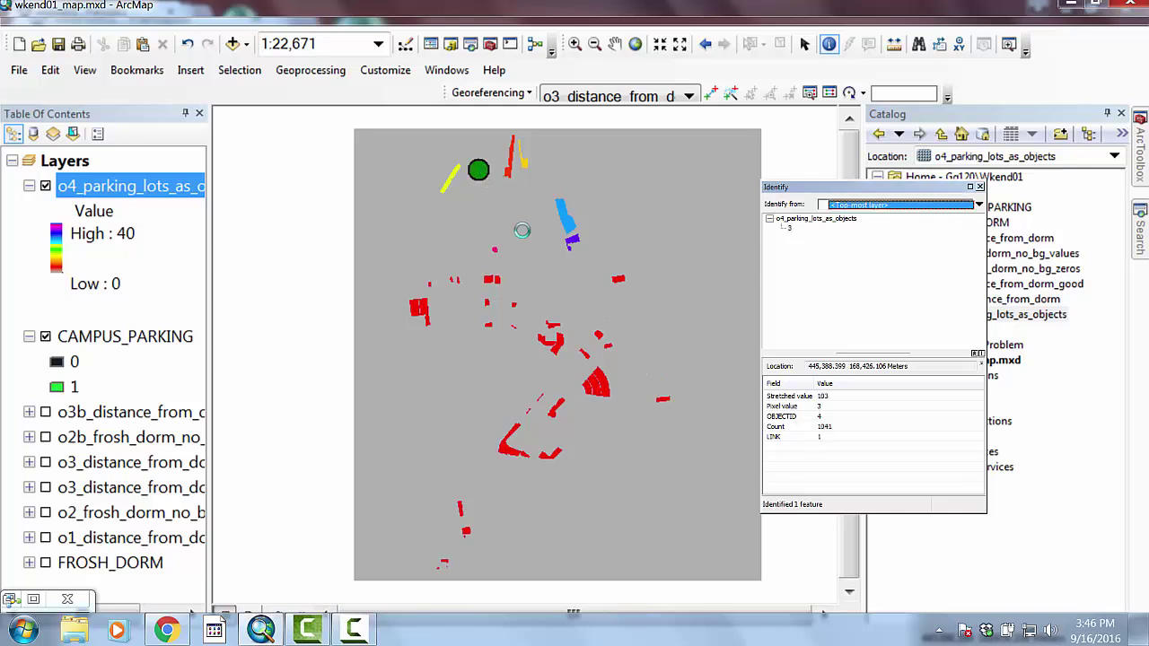
pyautogui.click(449, 183)
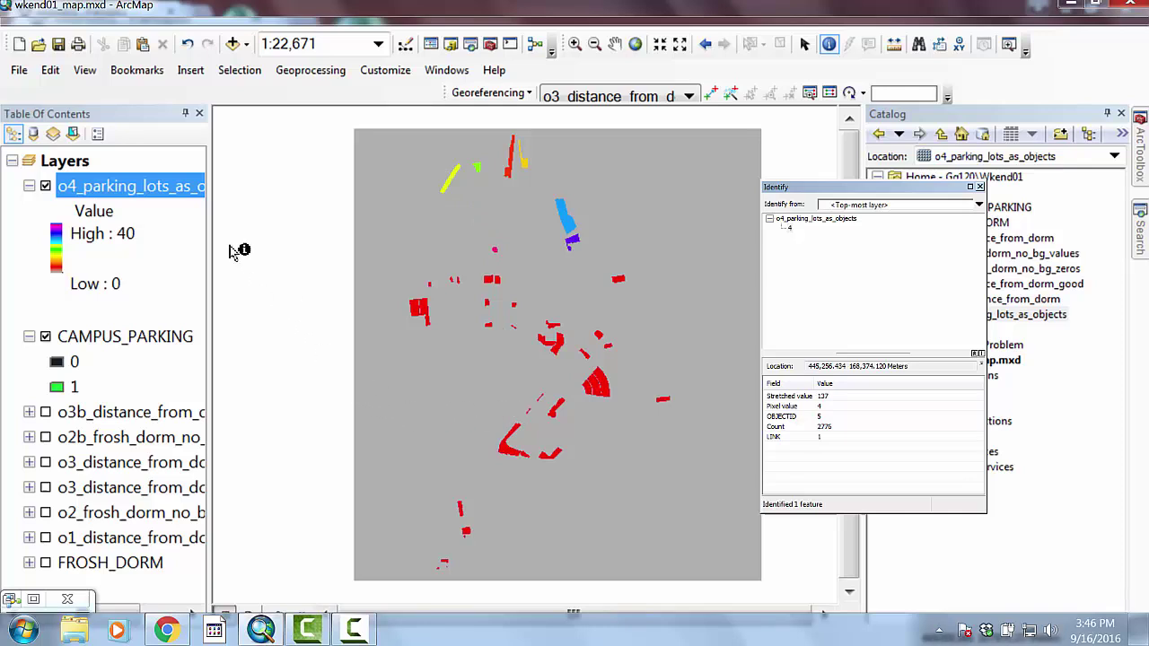
# Zoom into the southern lots and identify the small red parcel as region 40
pyautogui.click(574, 44)
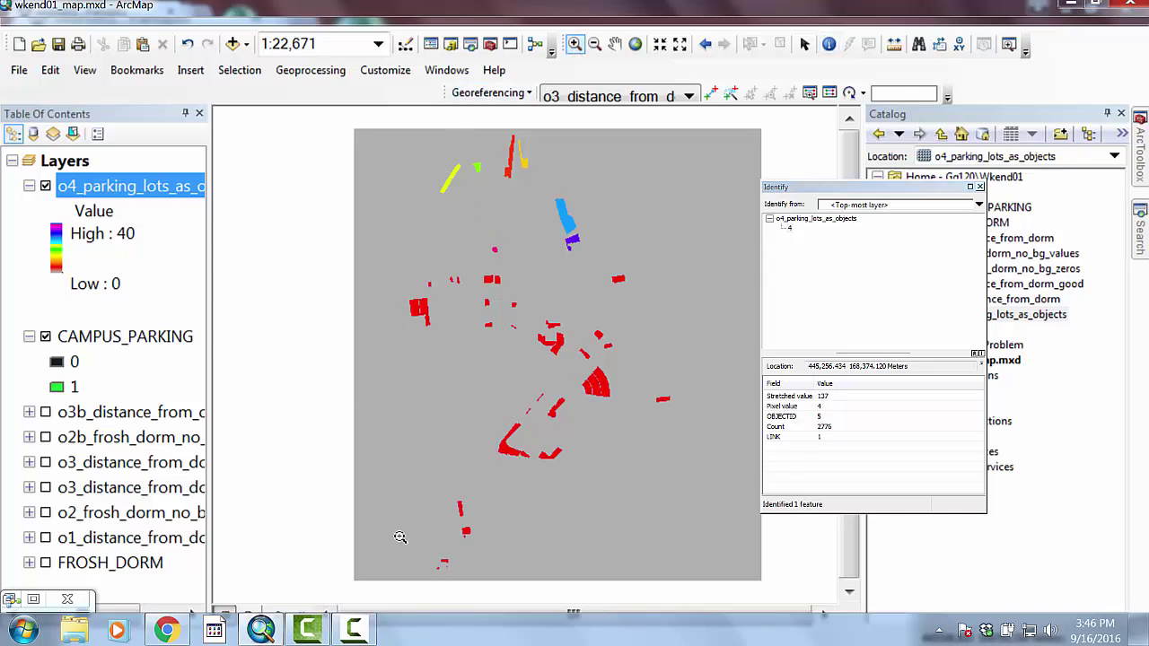
pyautogui.moveTo(403, 523); pyautogui.dragTo(525, 593)
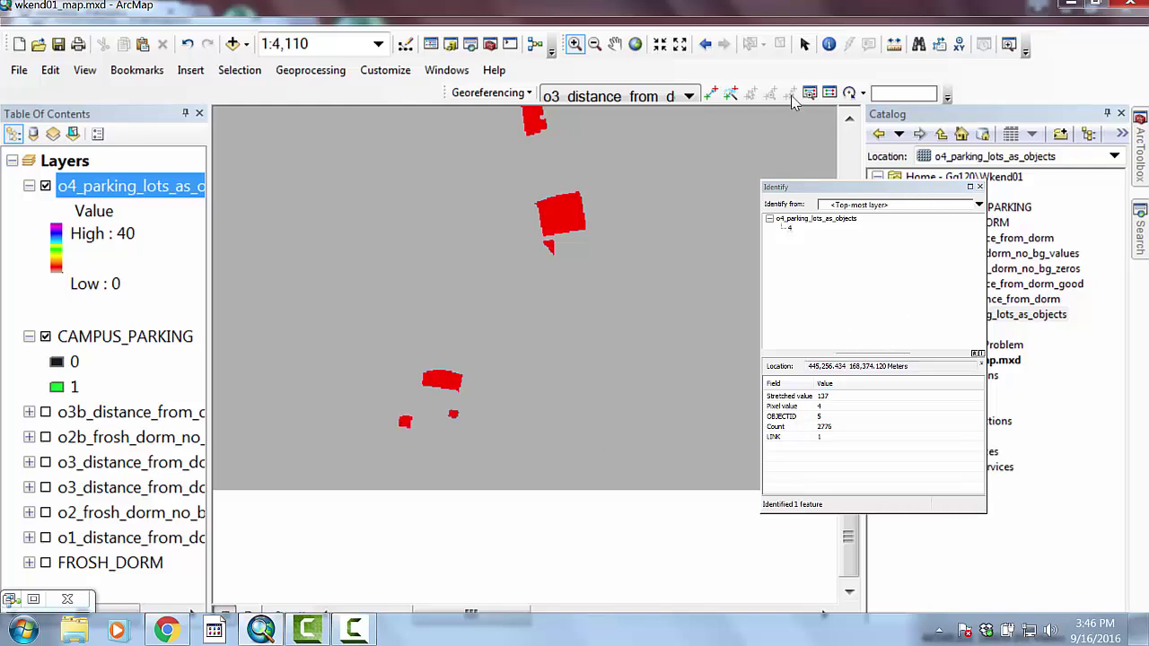
pyautogui.click(830, 44)
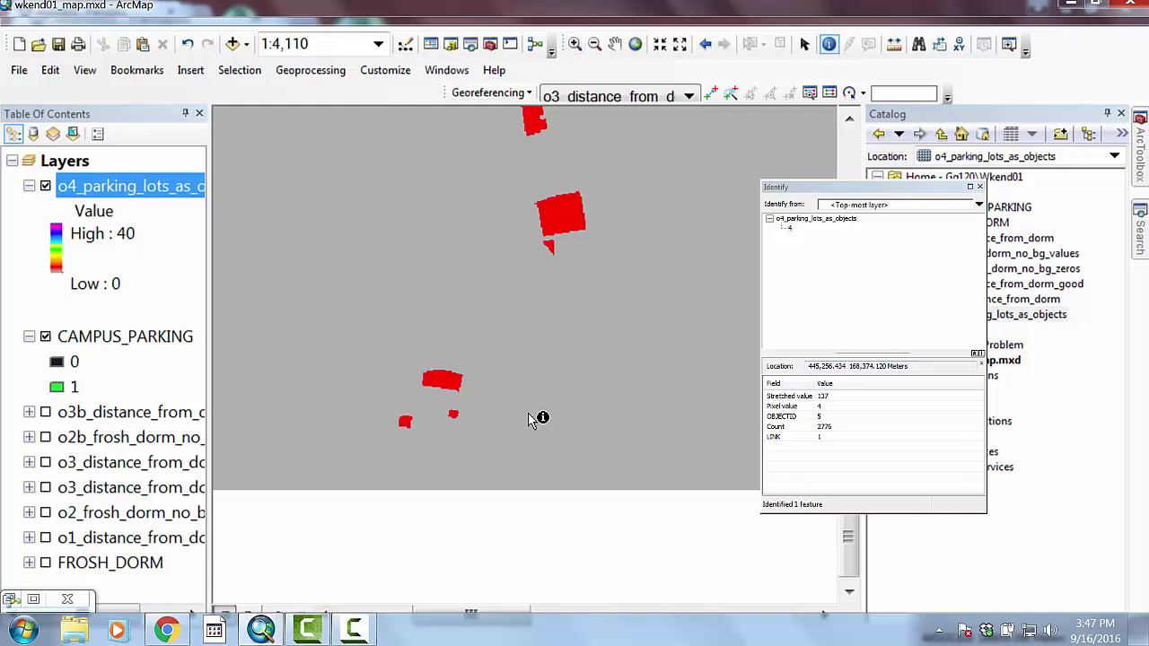
pyautogui.click(405, 422)
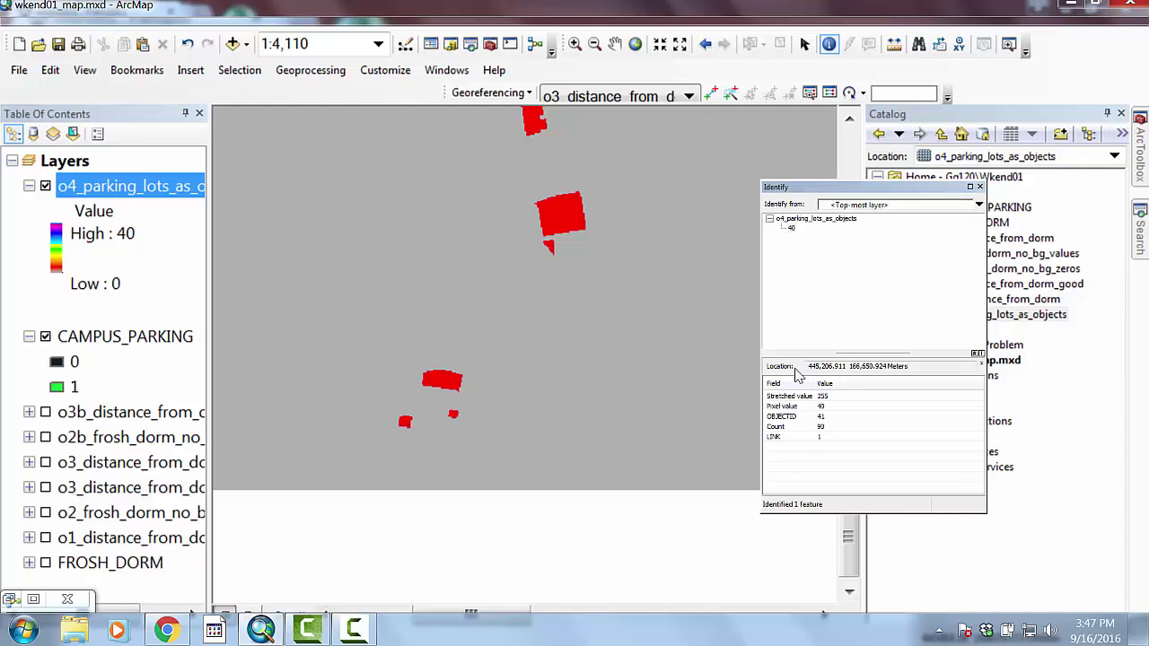
pyautogui.click(980, 188)
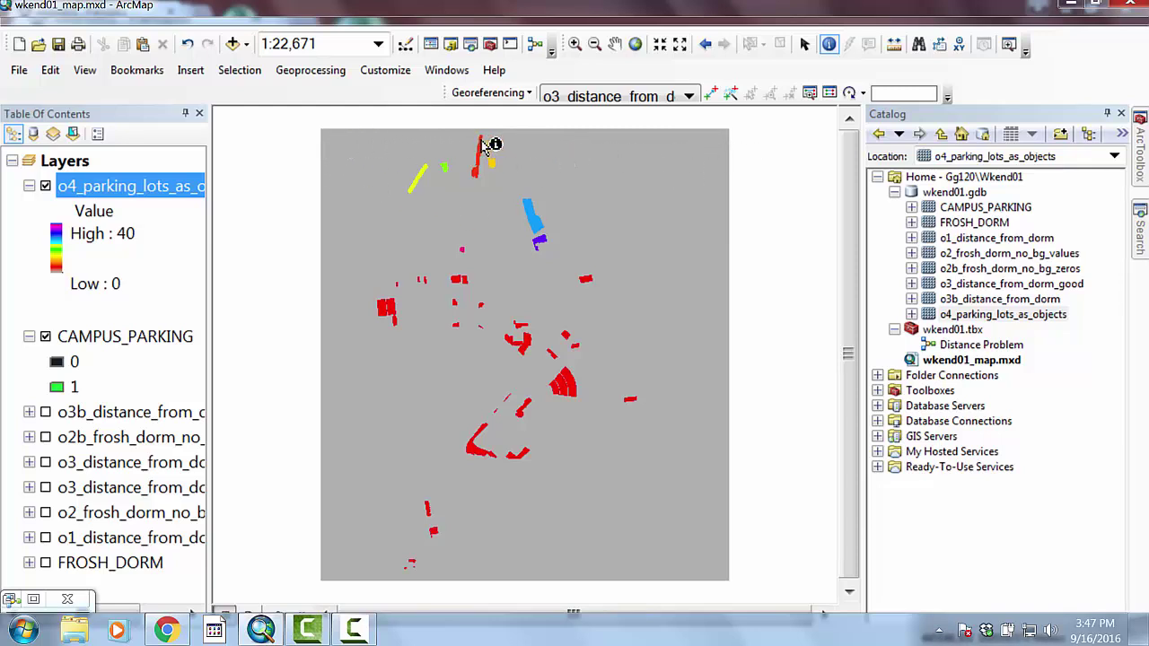
# With o4_parking_lots_as_objects hidden, identify a background CAMPUS_PARKING cell (value 0, count 3597533), then redisplay it
pyautogui.click(45, 186)
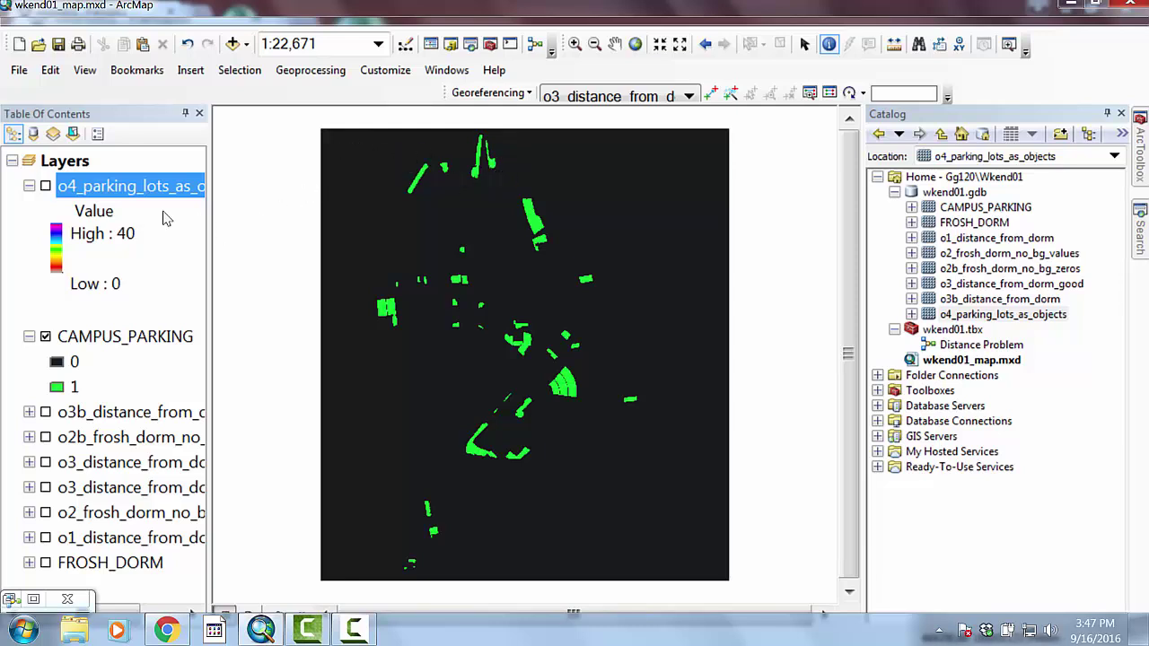
pyautogui.click(135, 193)
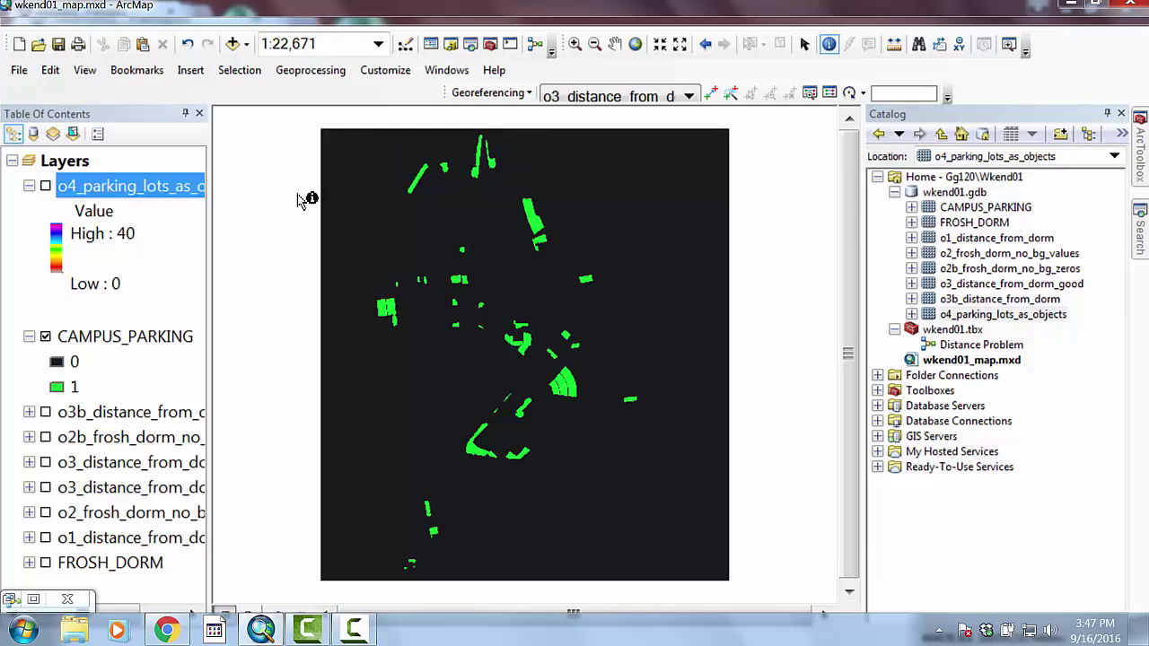
pyautogui.click(653, 468)
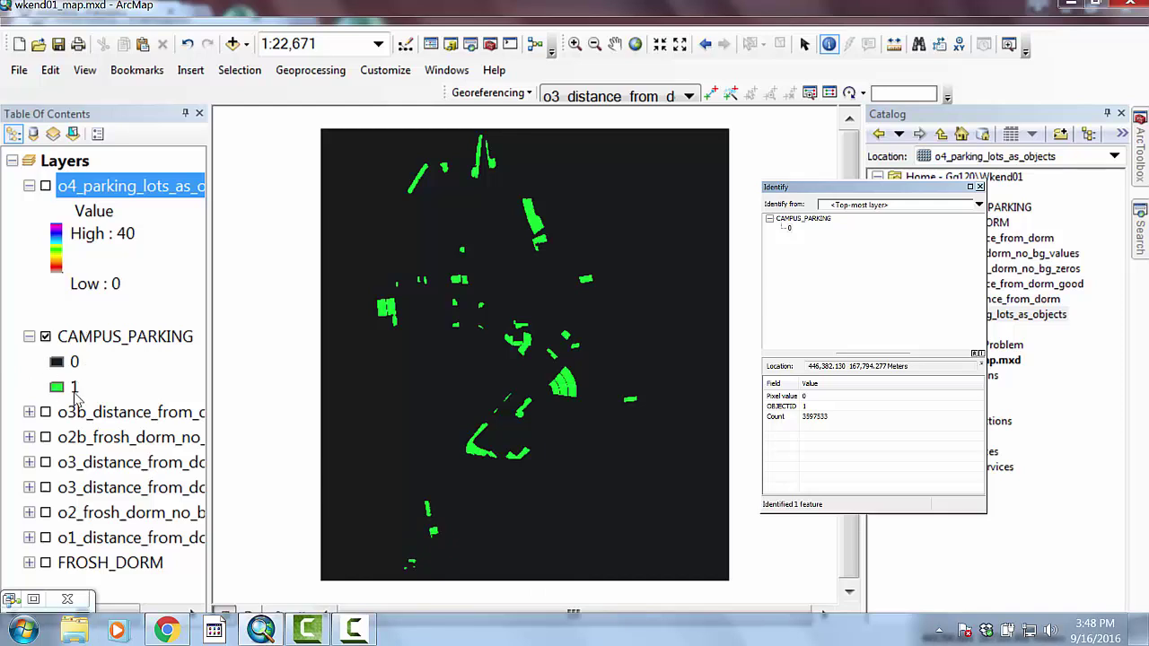
pyautogui.click(45, 186)
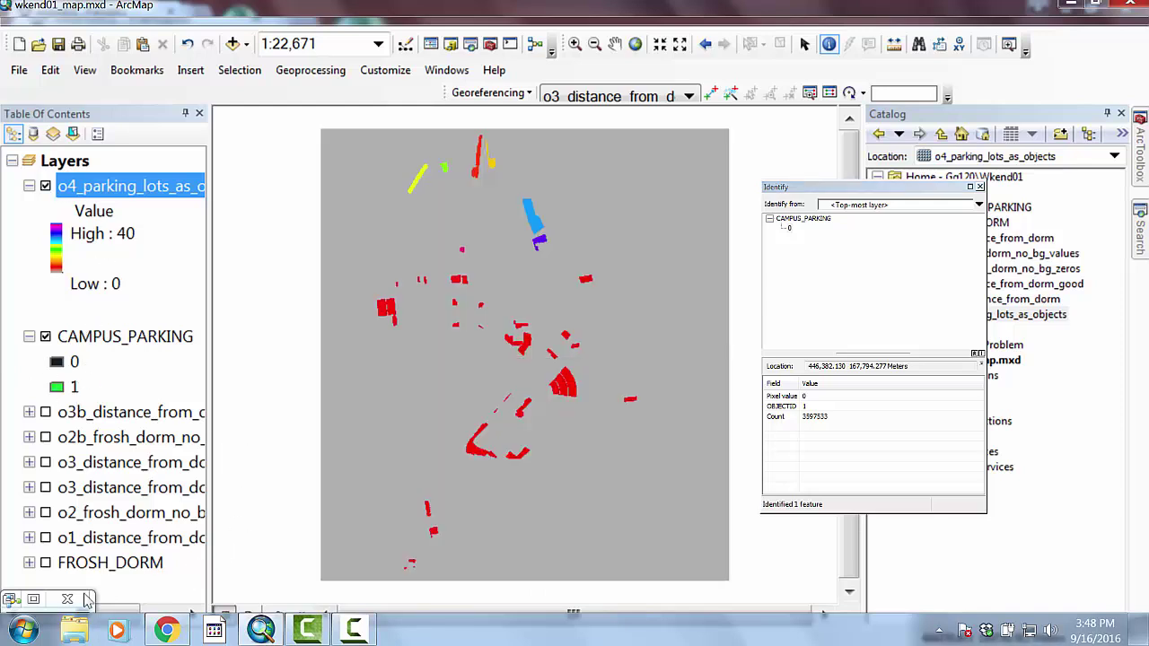
pyautogui.click(352, 631)
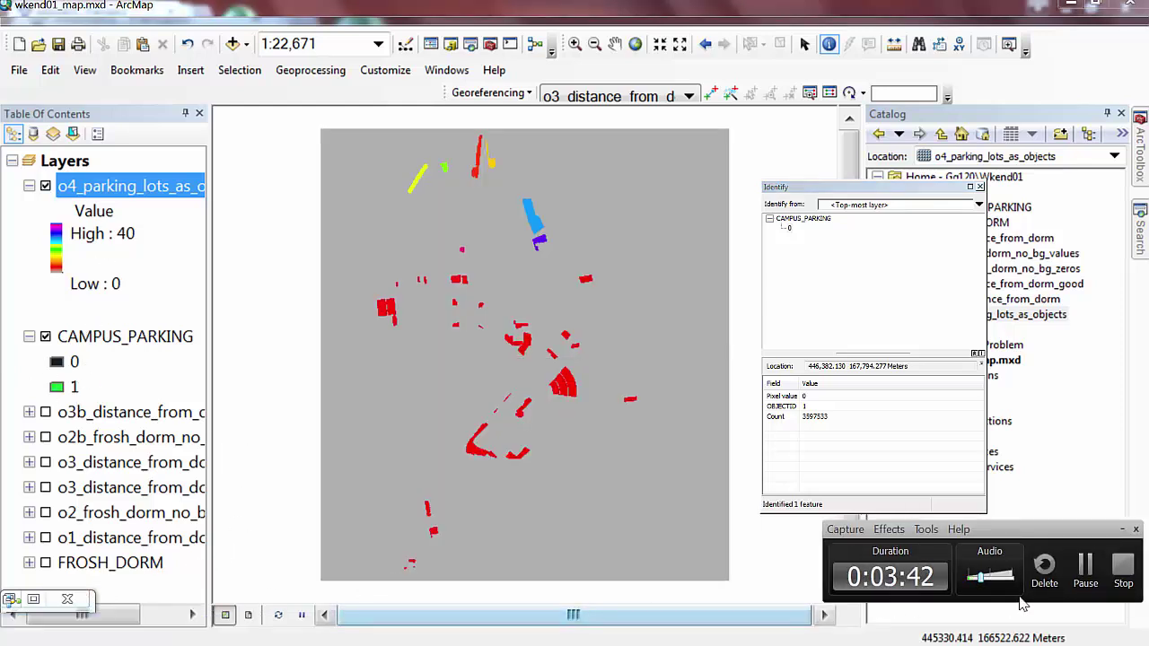